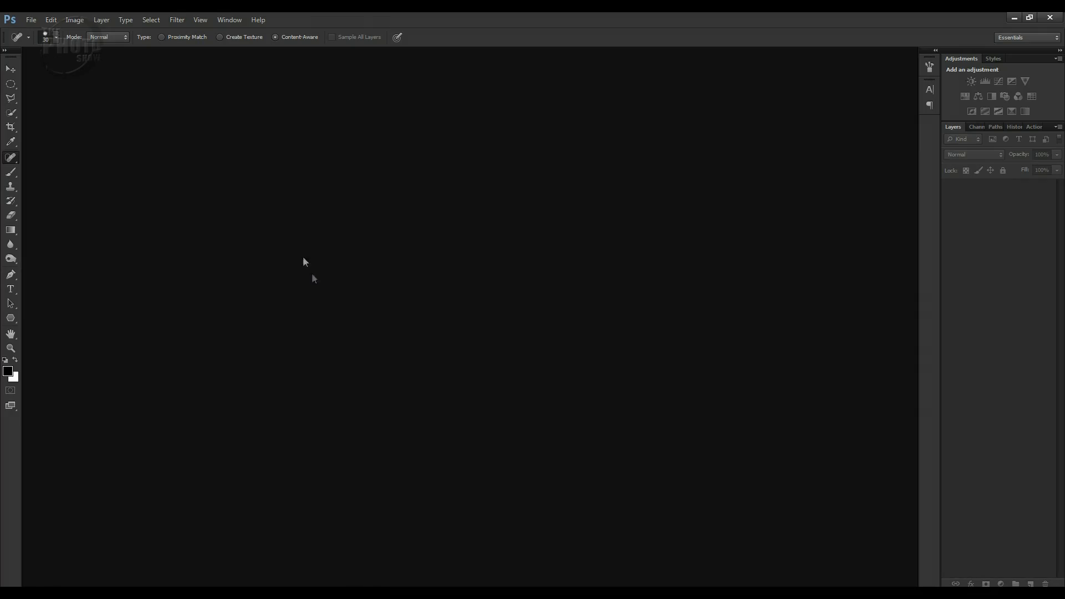
# - Open the portrait of the man in orange sunglasses from the Photoshop Tutorial Images folder
pyautogui.click(31, 20)
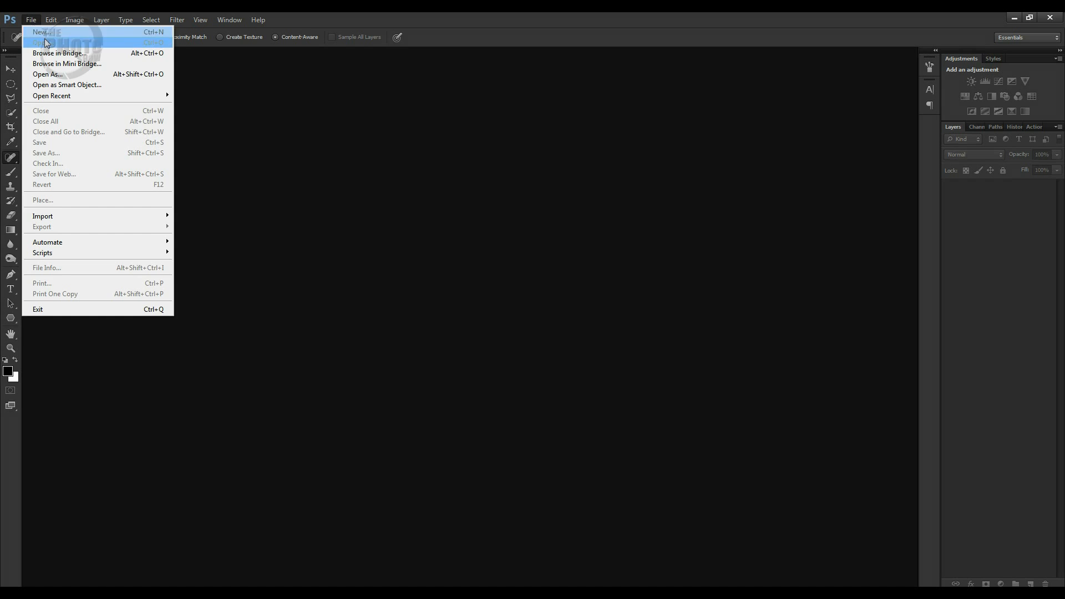
pyautogui.click(44, 40)
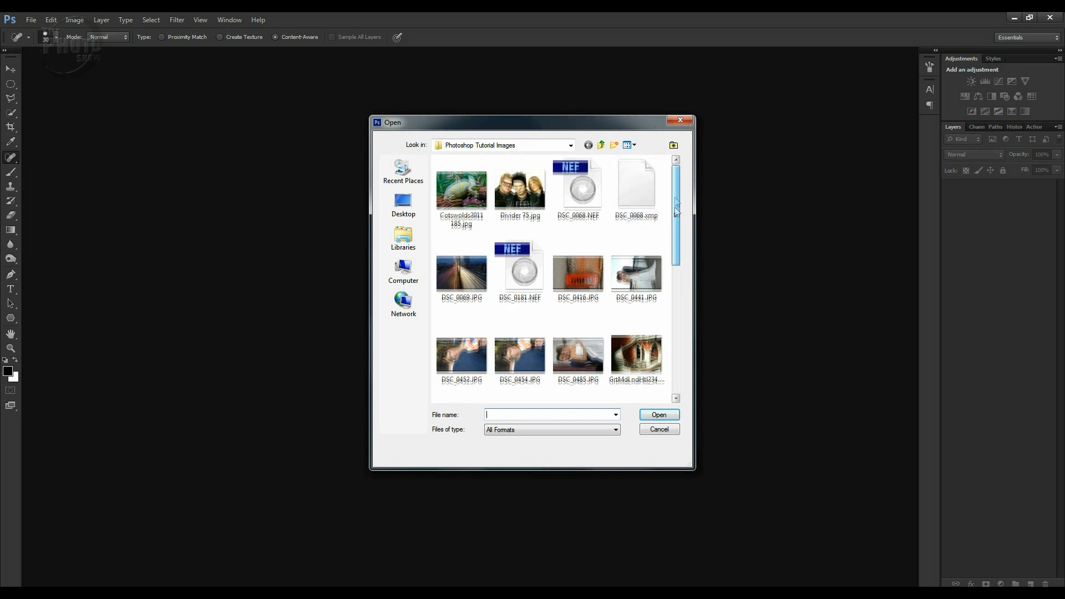
pyautogui.scroll(-5, 675, 203)
pyautogui.click(521, 278)
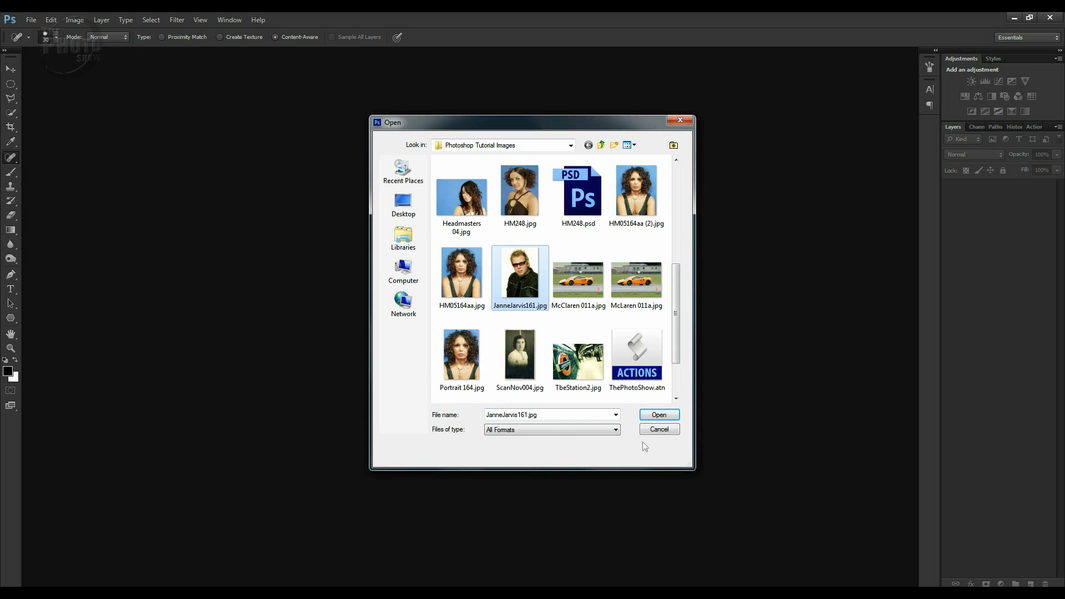
pyautogui.click(657, 414)
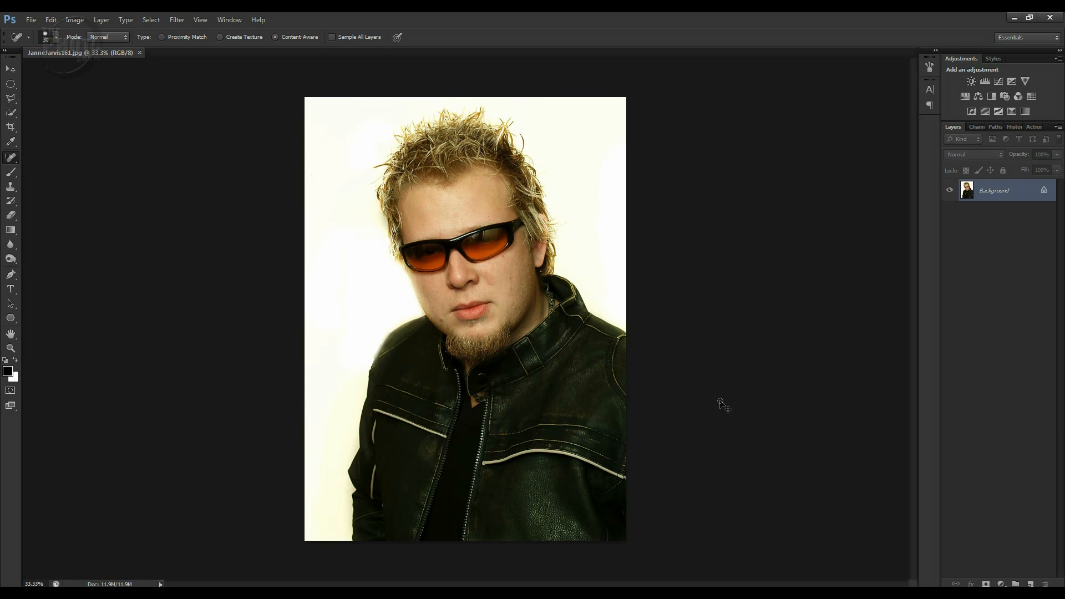
pyautogui.scroll(1, 720, 401)
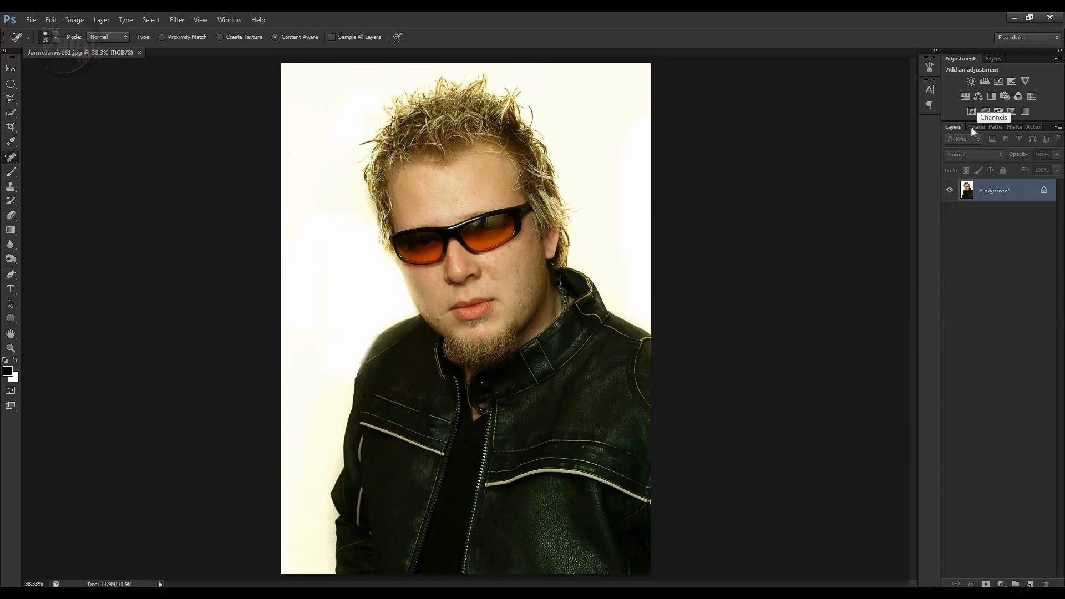
# - Show the Actions panel and undock it as a floating panel beside the portrait
pyautogui.click(1033, 128)
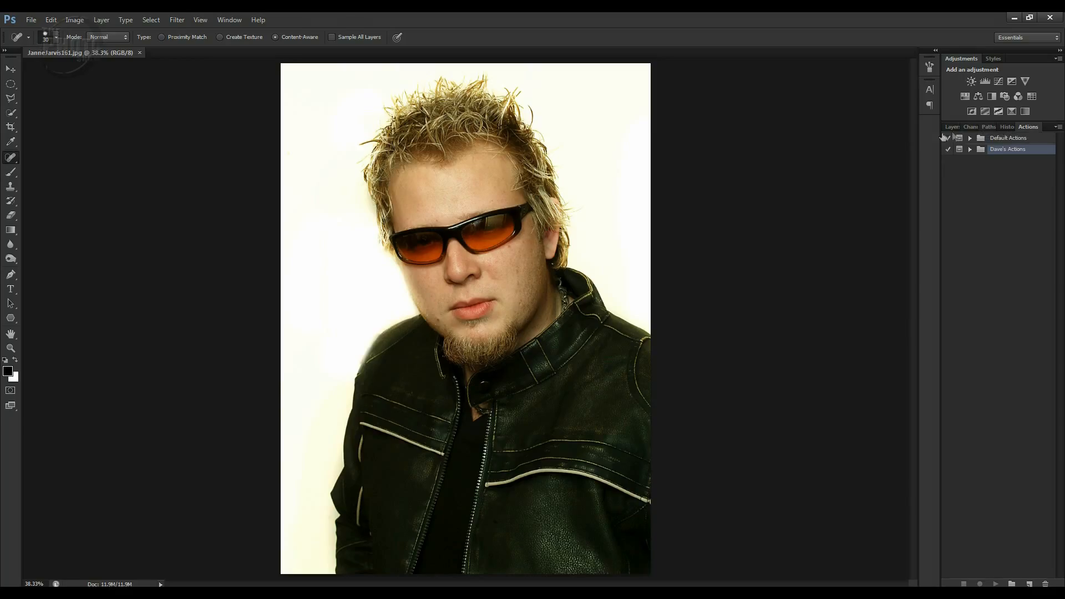
pyautogui.click(228, 21)
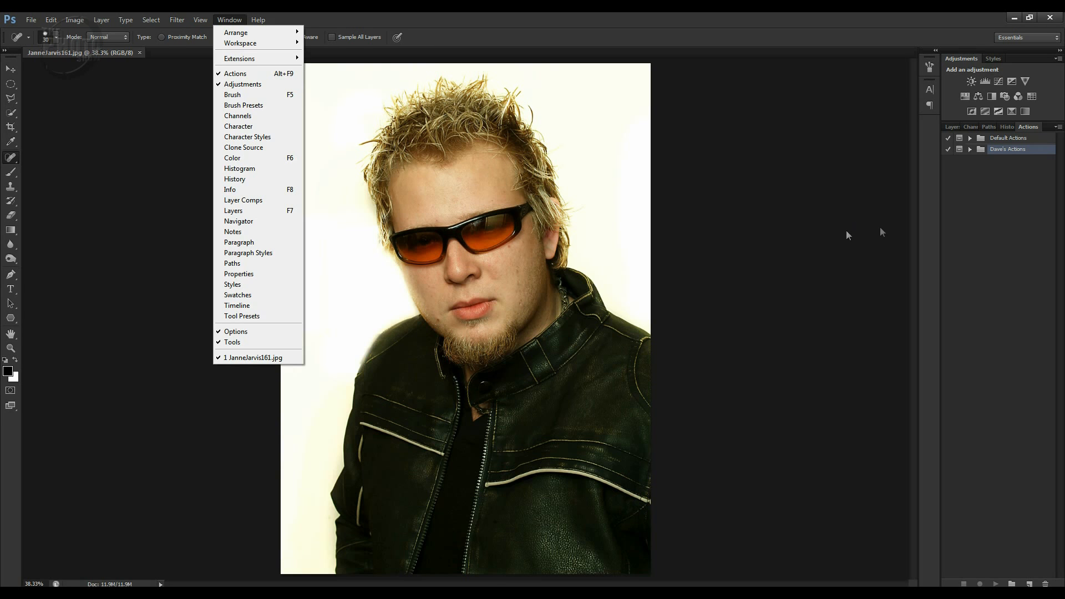
pyautogui.click(1030, 128)
pyautogui.moveTo(1027, 128); pyautogui.dragTo(799, 121)
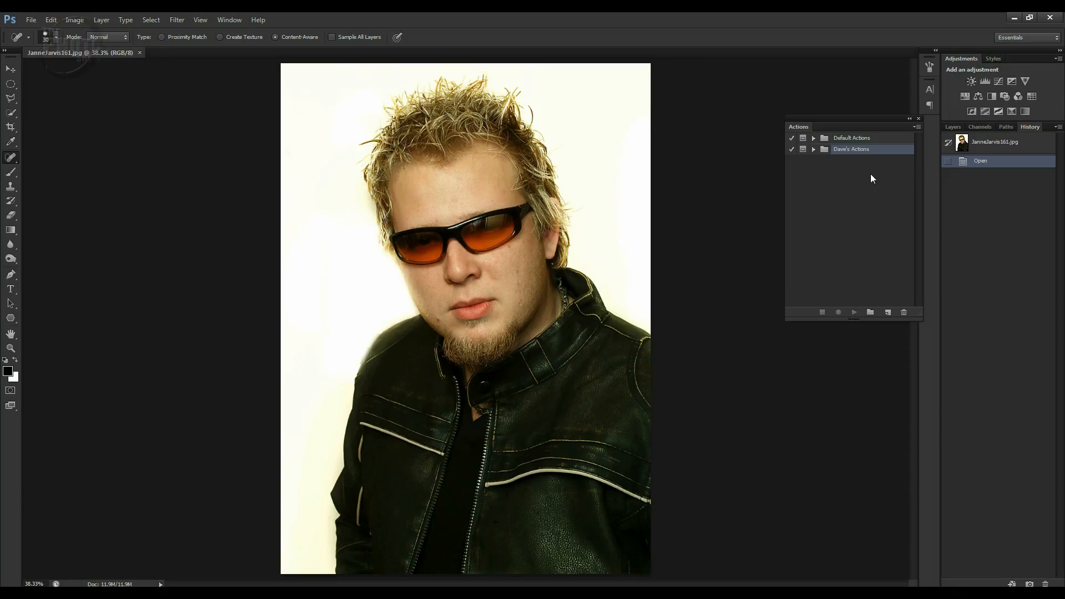
# - Create a new action set named ThePhotoShow
pyautogui.click(869, 313)
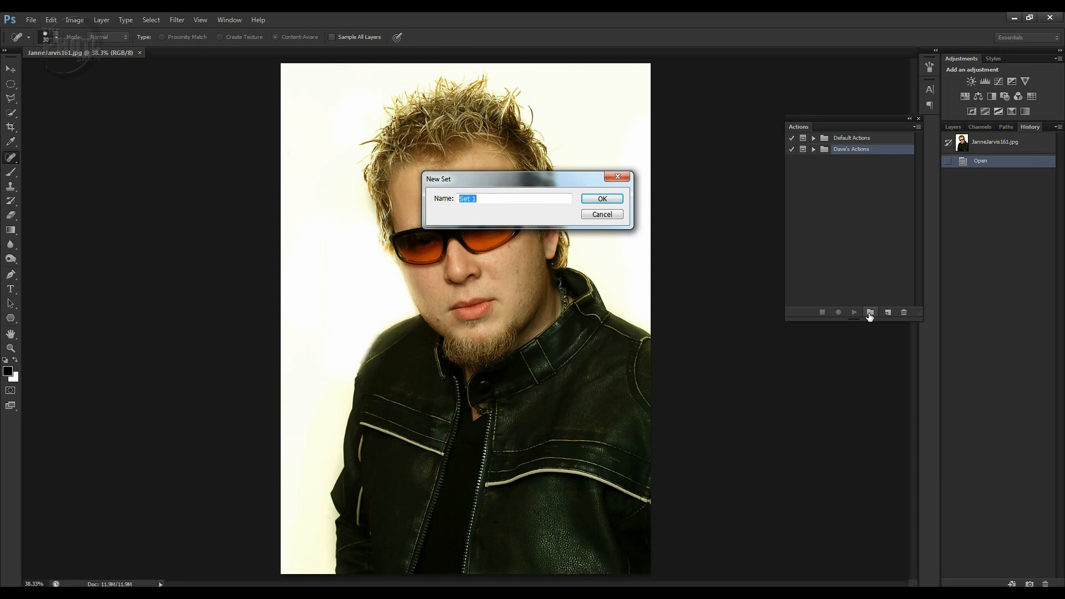
pyautogui.write('ThePhotoShow')
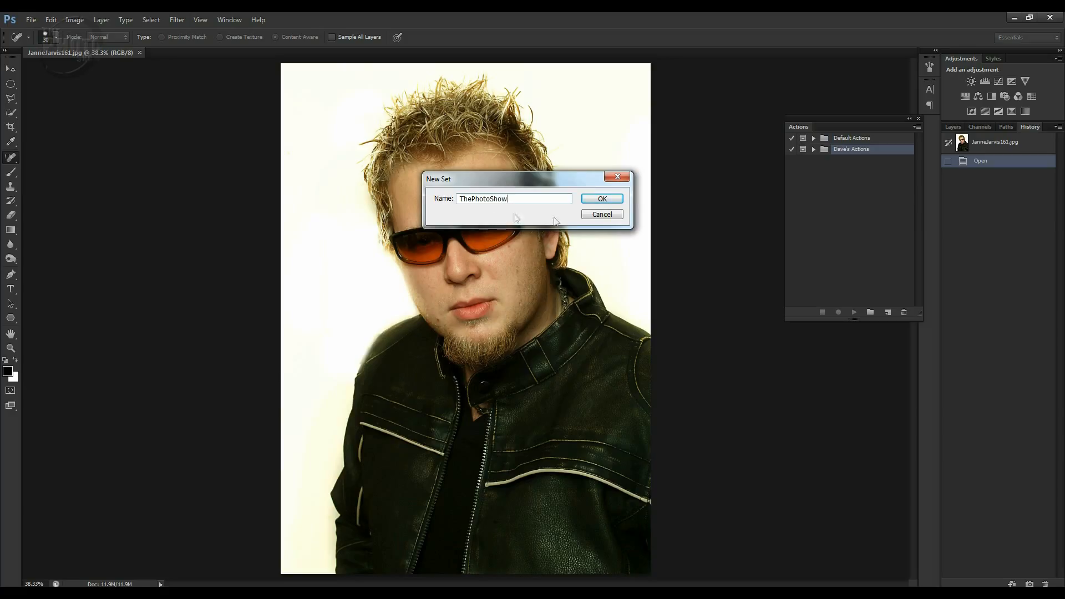
pyautogui.click(604, 198)
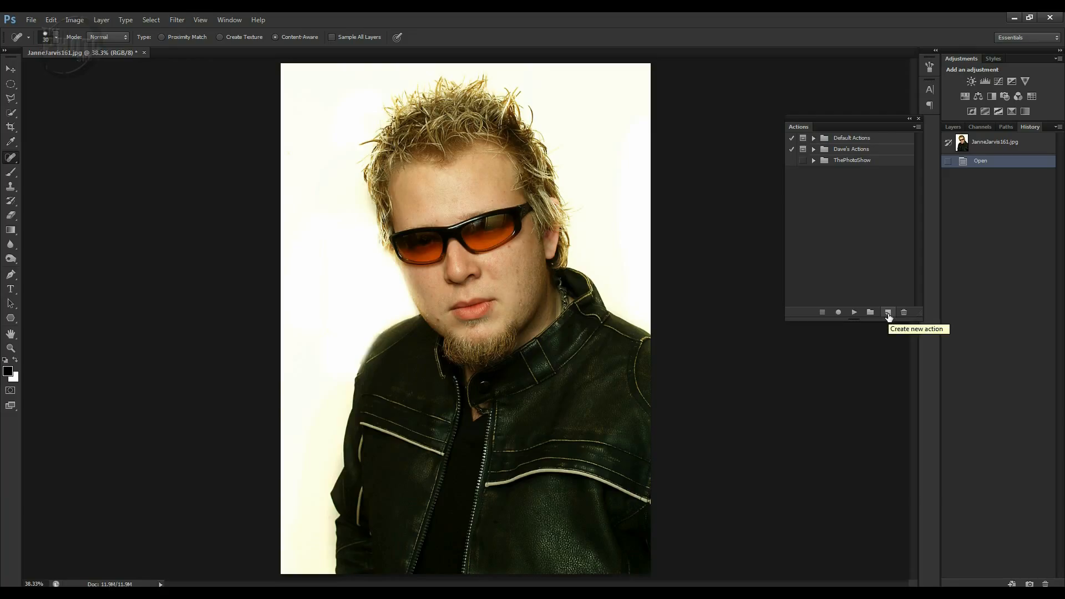
# - Create an action named "Resize 800 upright" in the ThePhotoShow set, without a function key, and start recording it
pyautogui.click(888, 313)
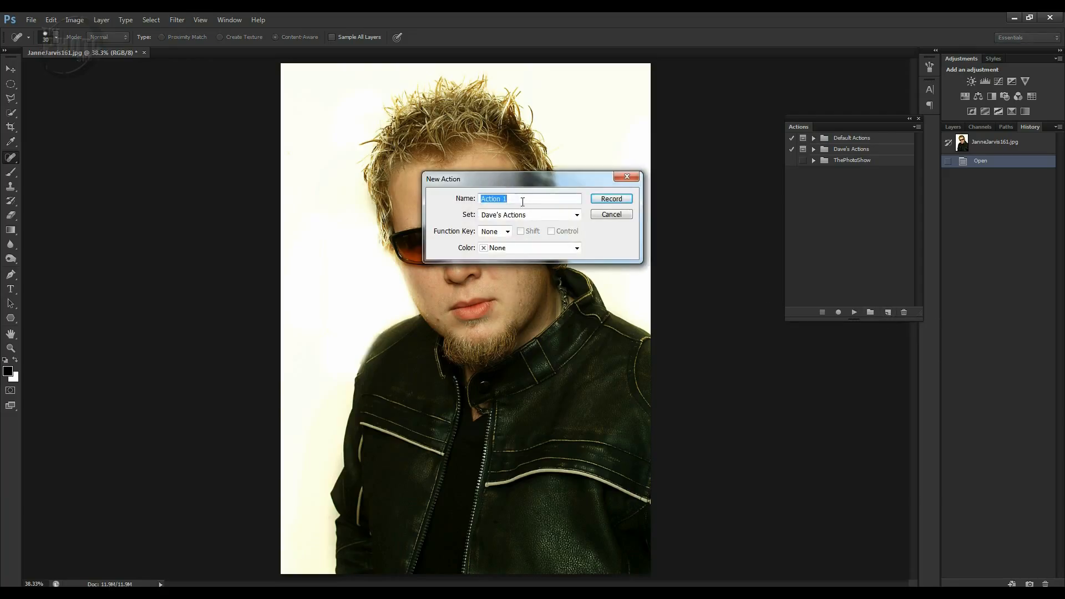
pyautogui.write('Resize 800 upright')
pyautogui.click(577, 217)
pyautogui.click(519, 246)
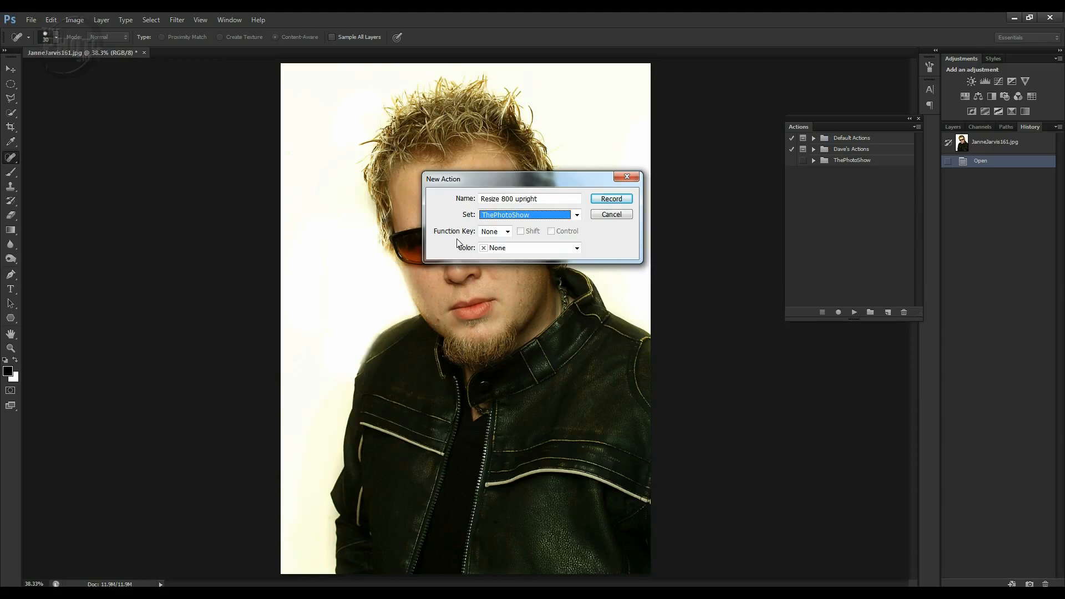
pyautogui.click(507, 232)
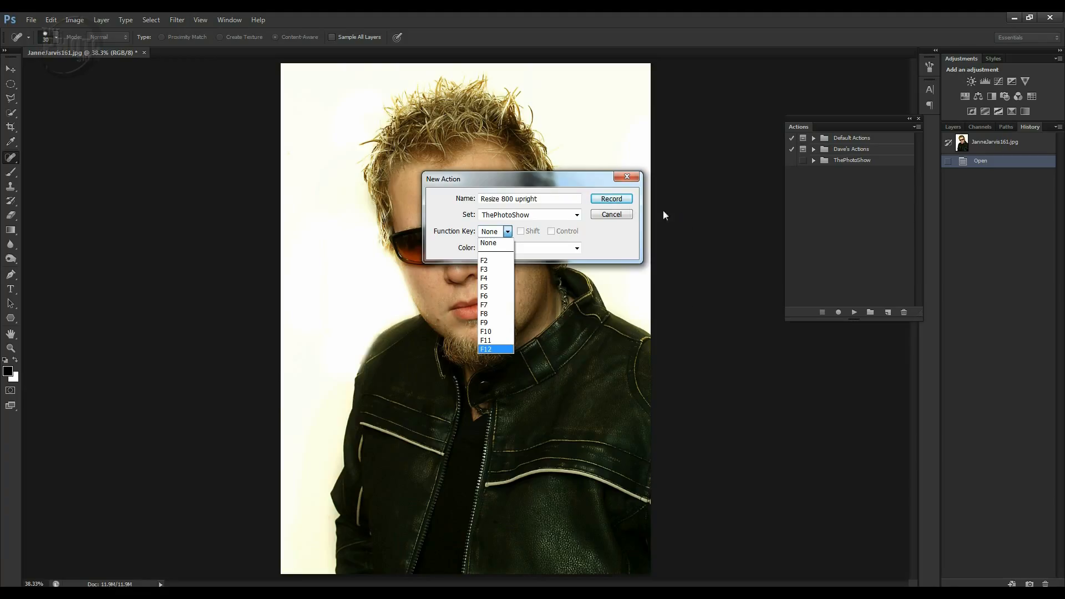
pyautogui.click(612, 202)
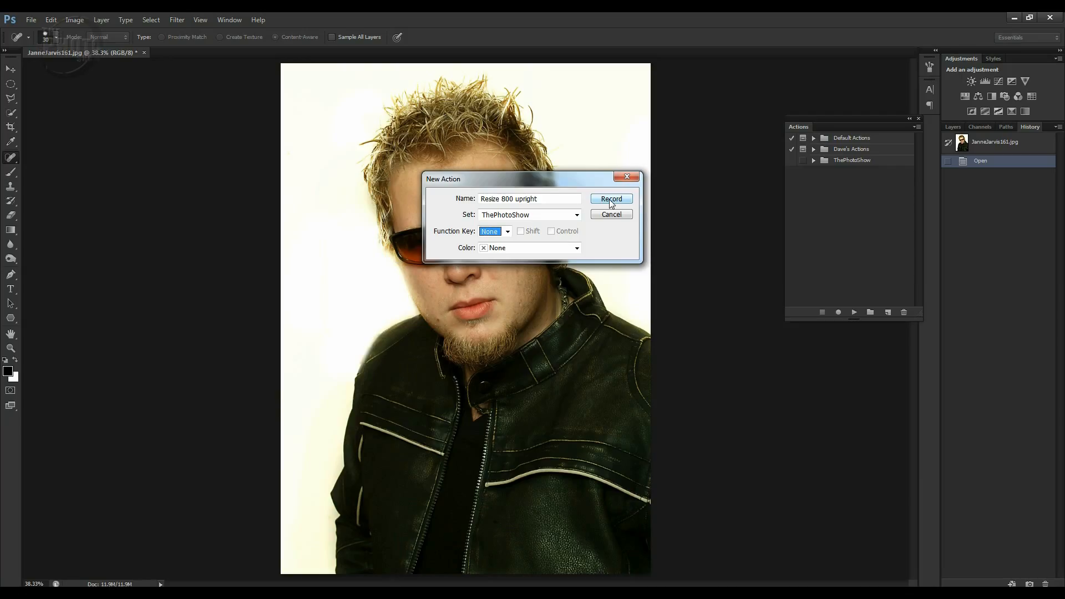
pyautogui.click(611, 200)
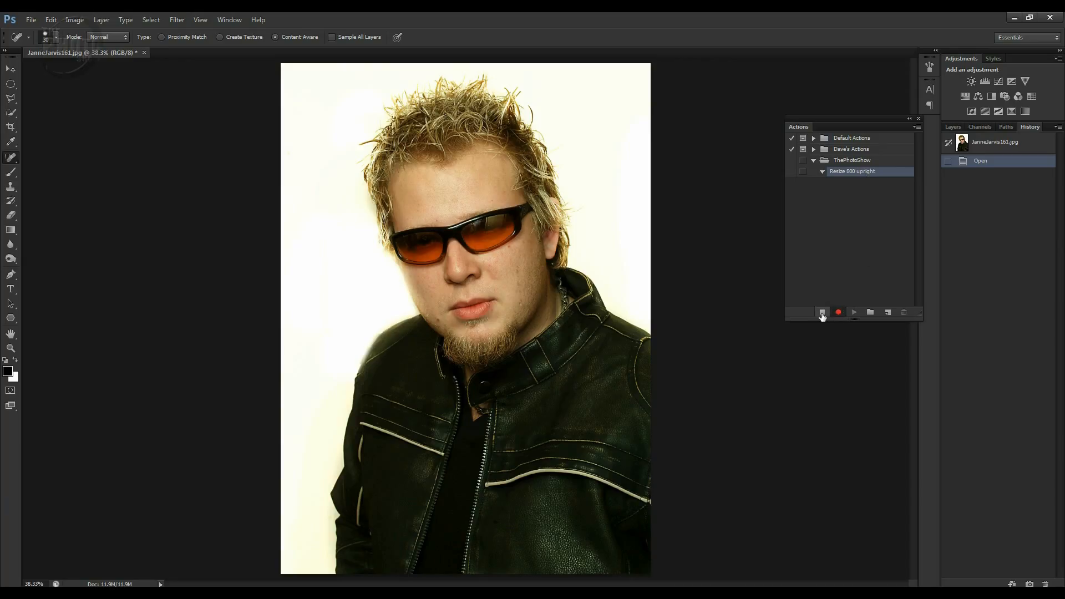
pyautogui.click(837, 311)
# - Record resizing the image to a height of 800 pixels with constrained proportions
pyautogui.click(74, 21)
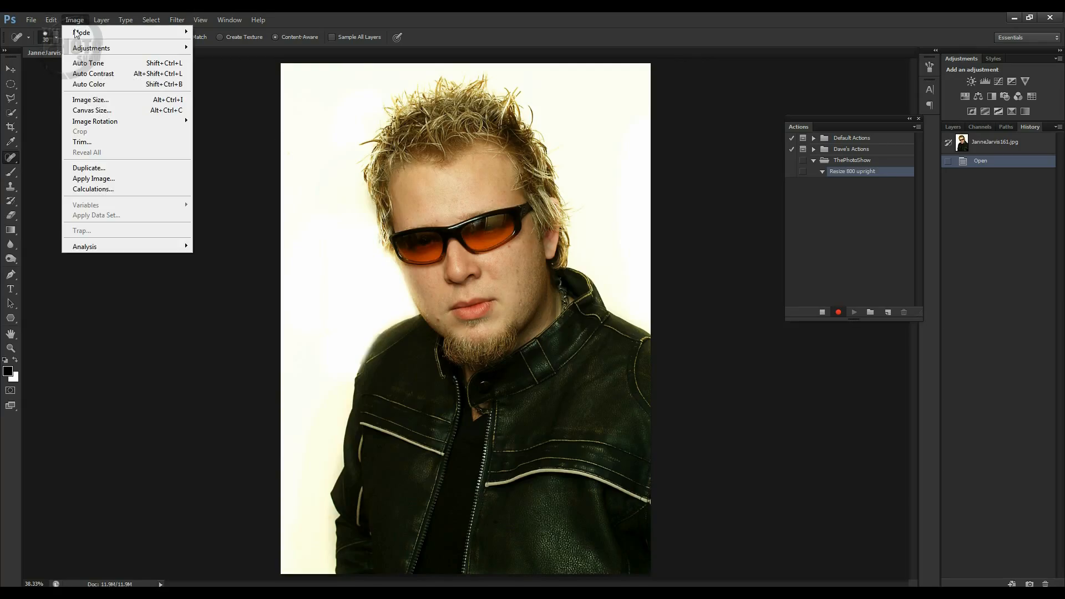
pyautogui.click(114, 100)
pyautogui.moveTo(603, 148); pyautogui.dragTo(638, 272)
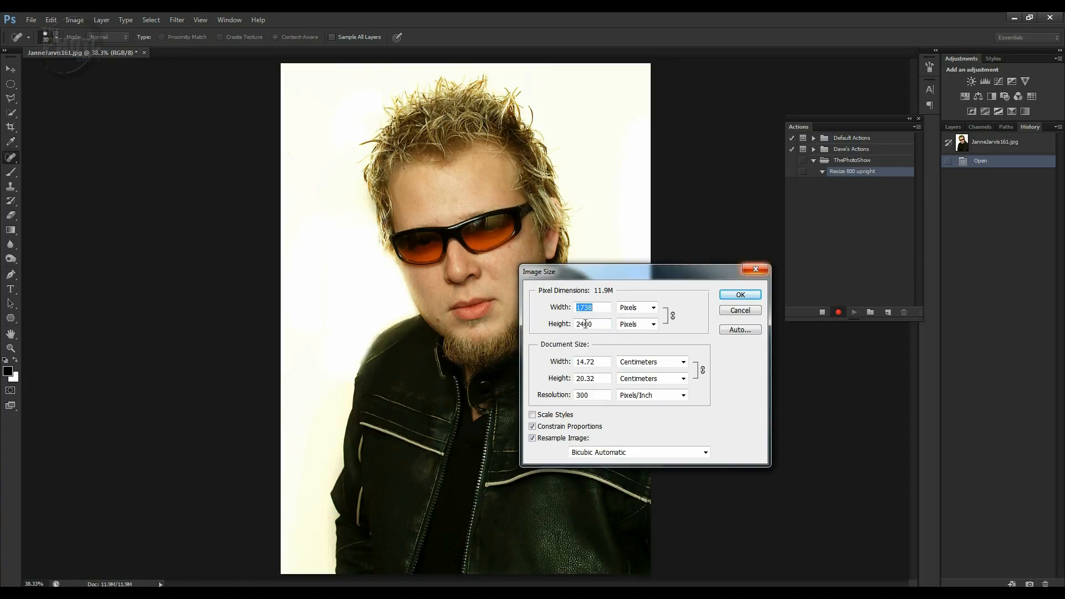
pyautogui.moveTo(585, 324); pyautogui.dragTo(565, 327)
pyautogui.write('8')
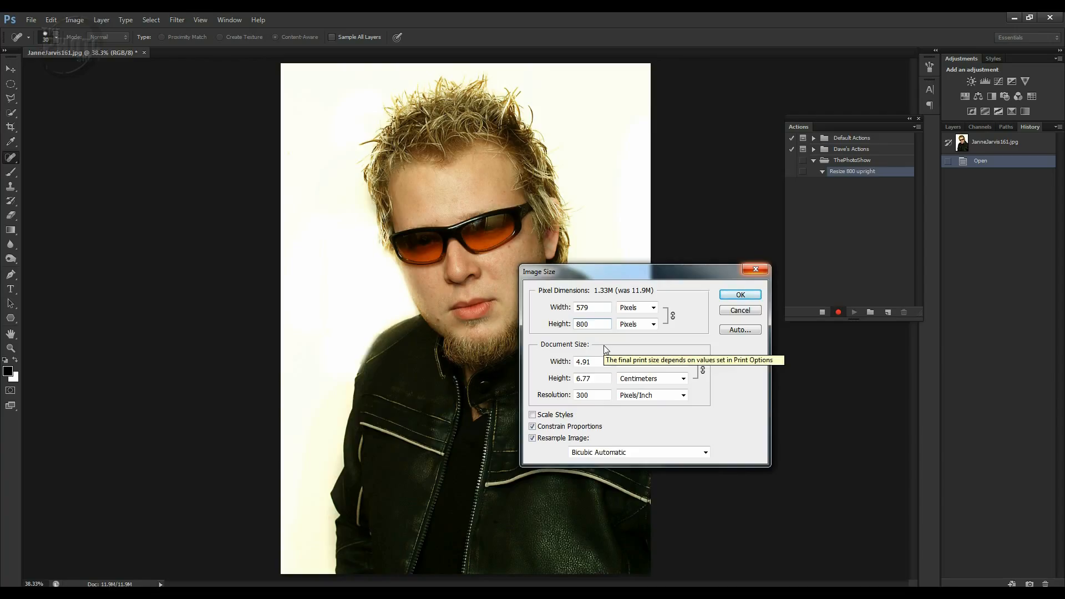
pyautogui.click(736, 297)
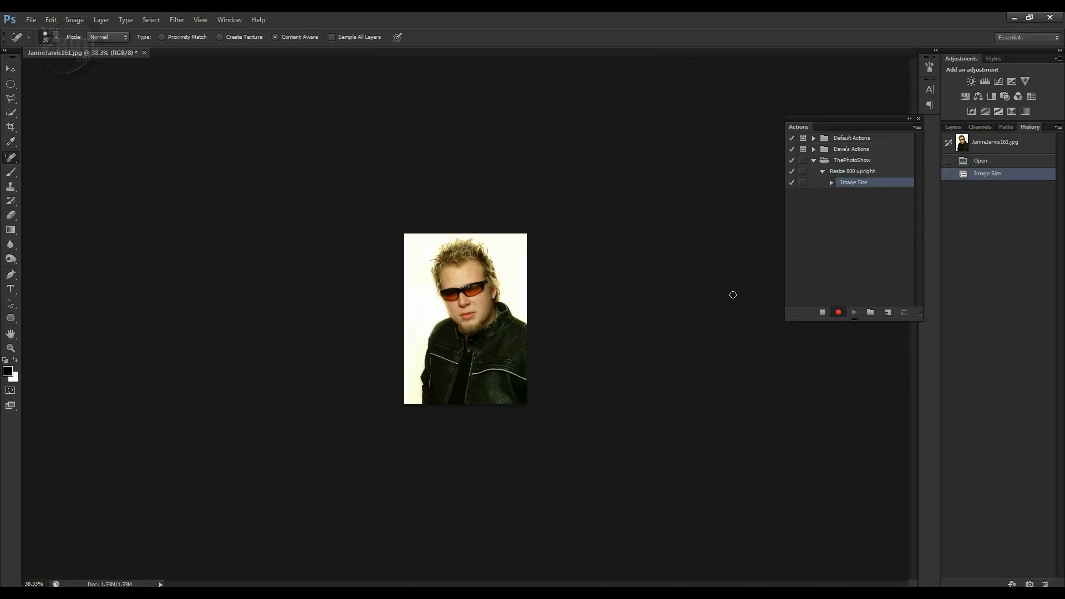
# - Stop recording the resize action and restore the portrait to its original size
pyautogui.click(822, 314)
pyautogui.press('F12')
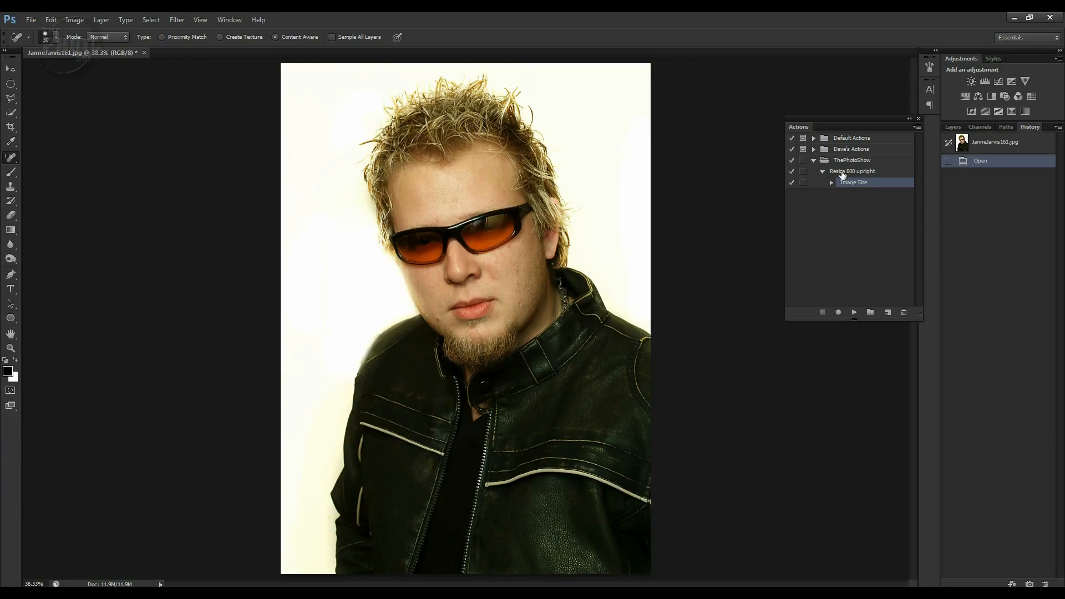
# - Test the Resize 800 upright action on the portrait and undo the resulting resize
pyautogui.click(842, 174)
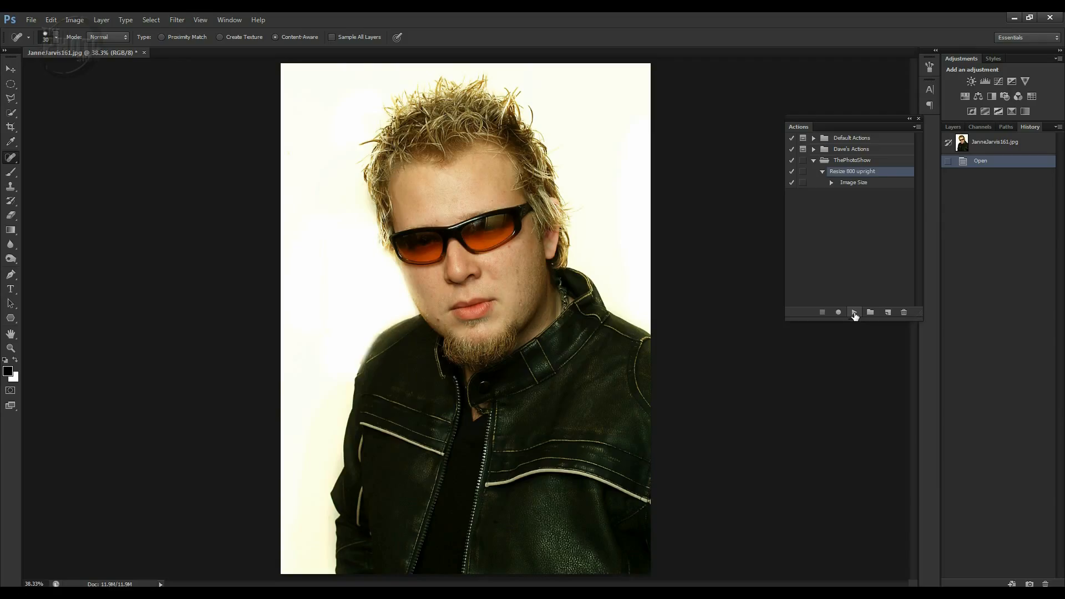
pyautogui.click(854, 313)
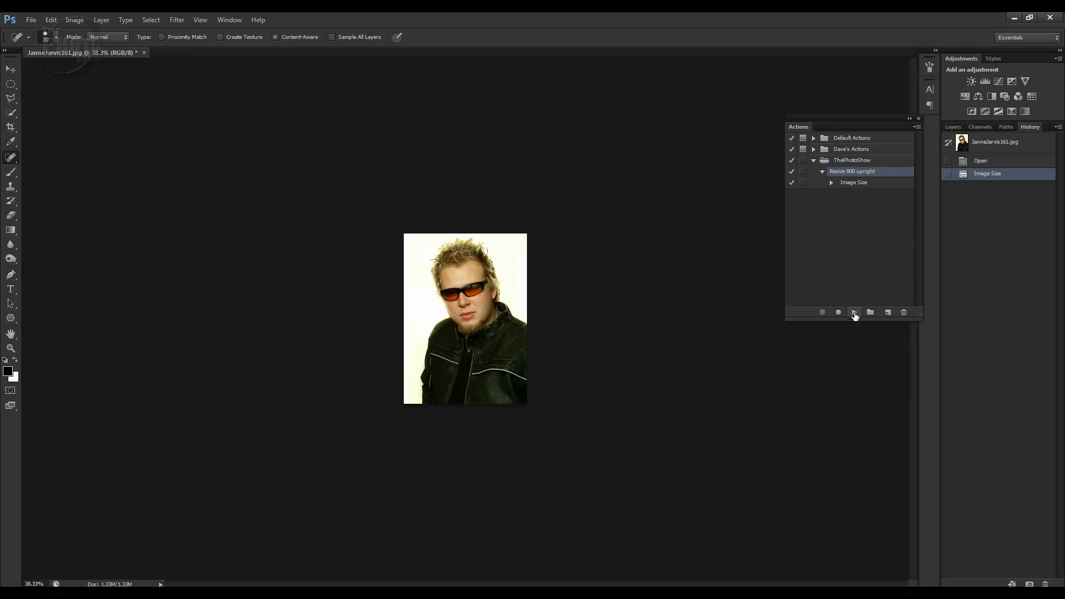
pyautogui.hotkey('ctrl', 'z')
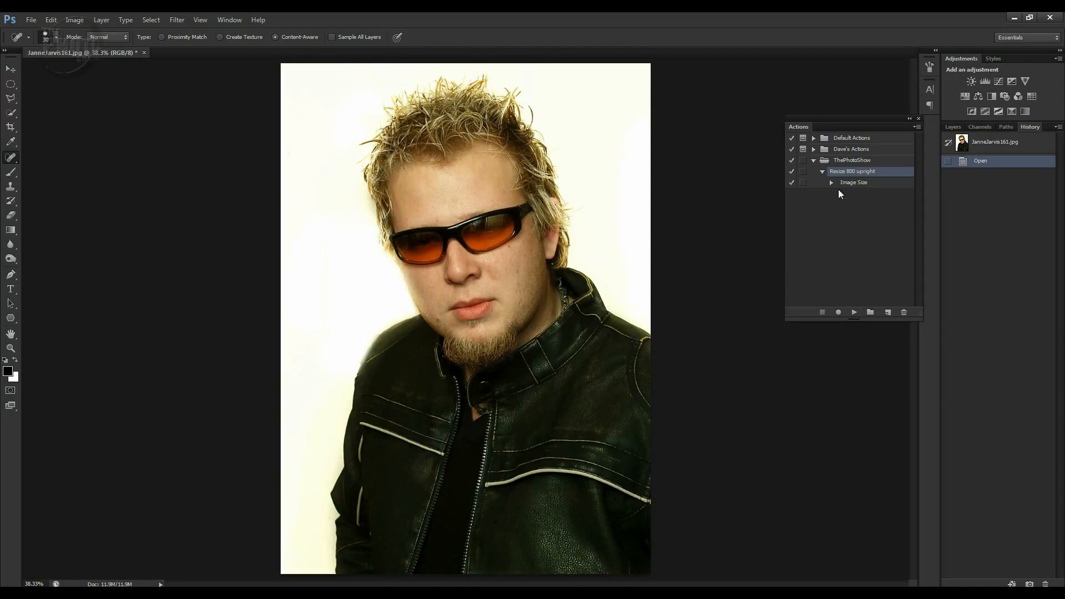
# - Collapse the resize action and start recording a new action named "High Pass Sharpen" in the ThePhotoShow set
pyautogui.click(822, 172)
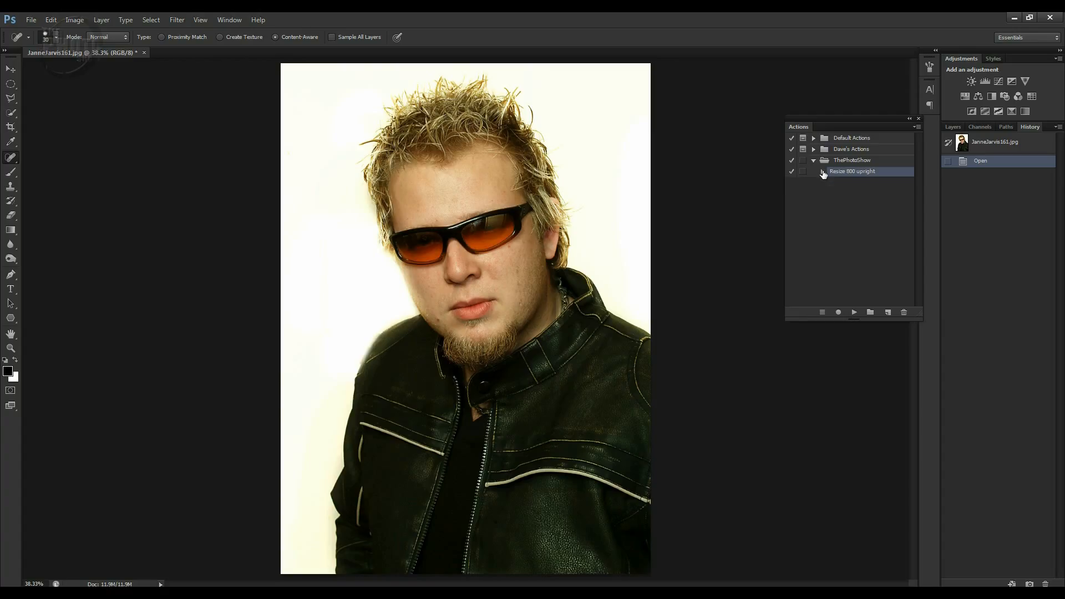
pyautogui.click(887, 313)
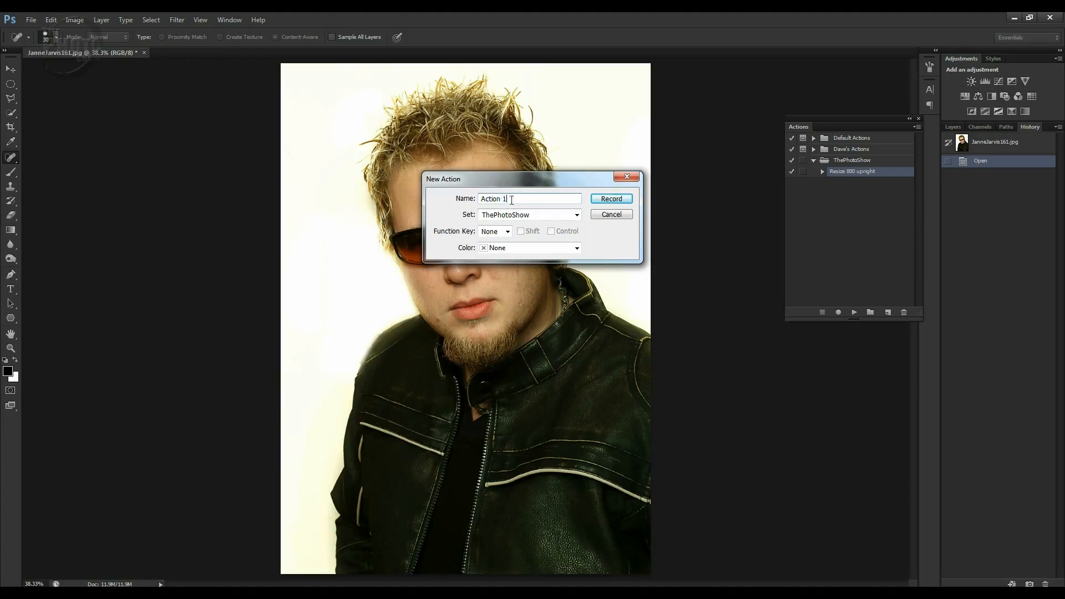
pyautogui.write('High Pass Sharpen')
pyautogui.click(611, 199)
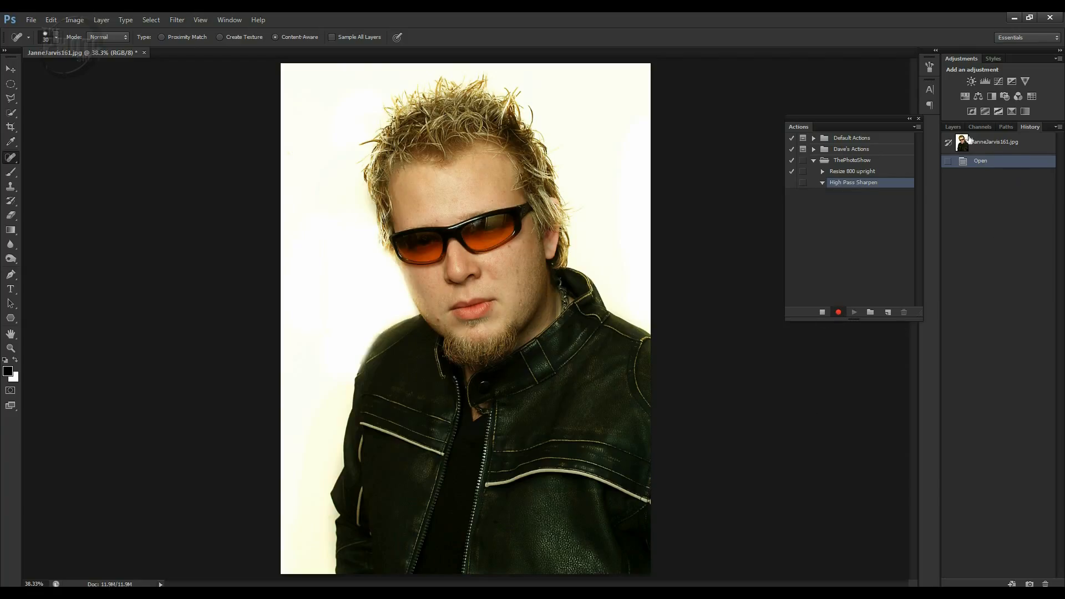
# - Duplicate the Background layer and desaturate the copy
pyautogui.click(951, 127)
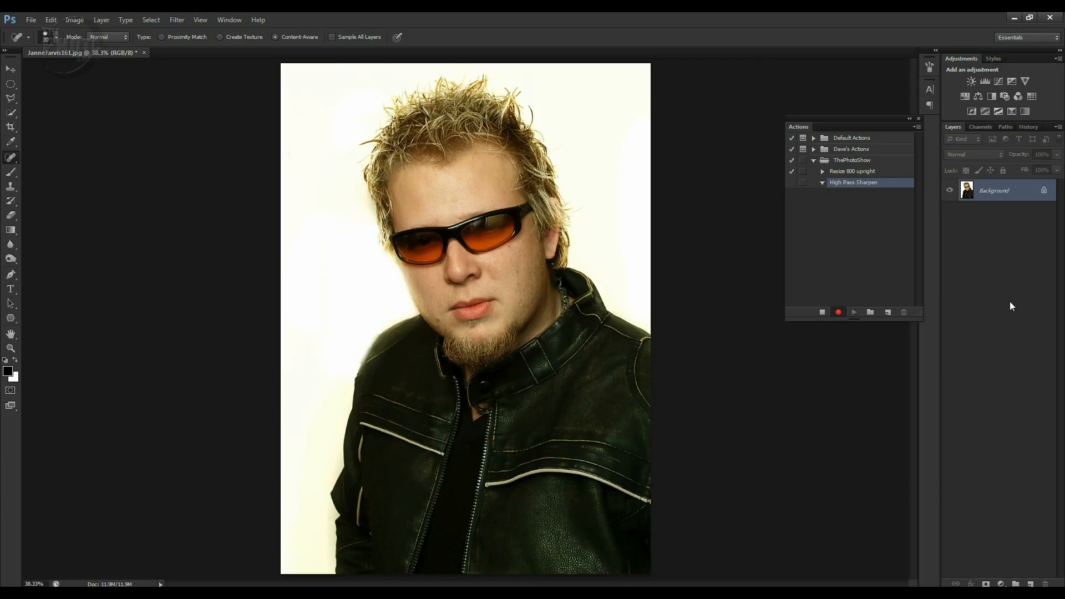
pyautogui.hotkey('ctrl', 'j')
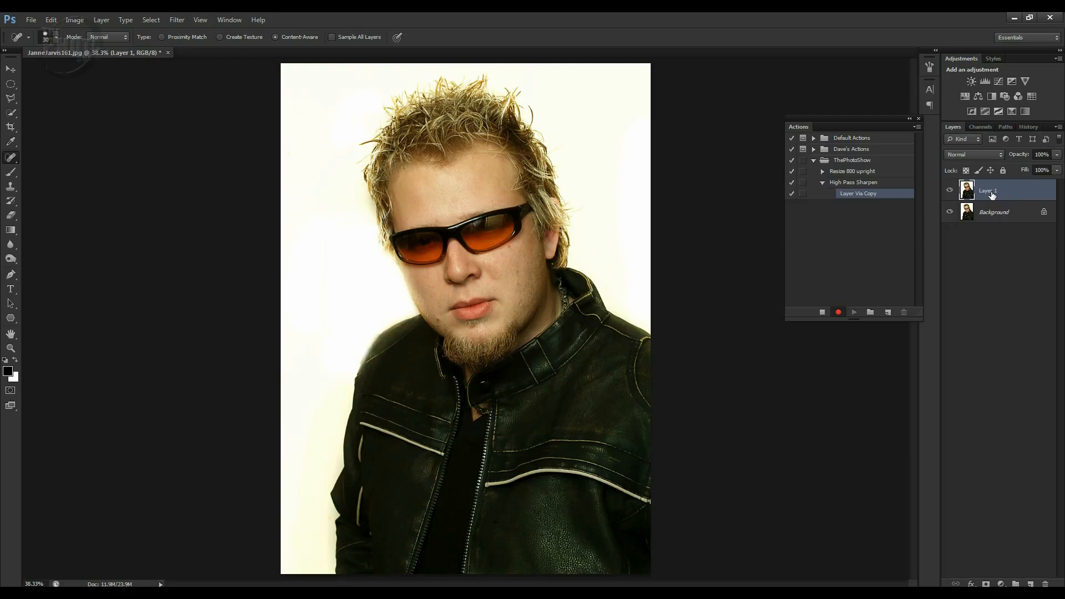
pyautogui.hotkey('ctrl', 'shift', 'u')
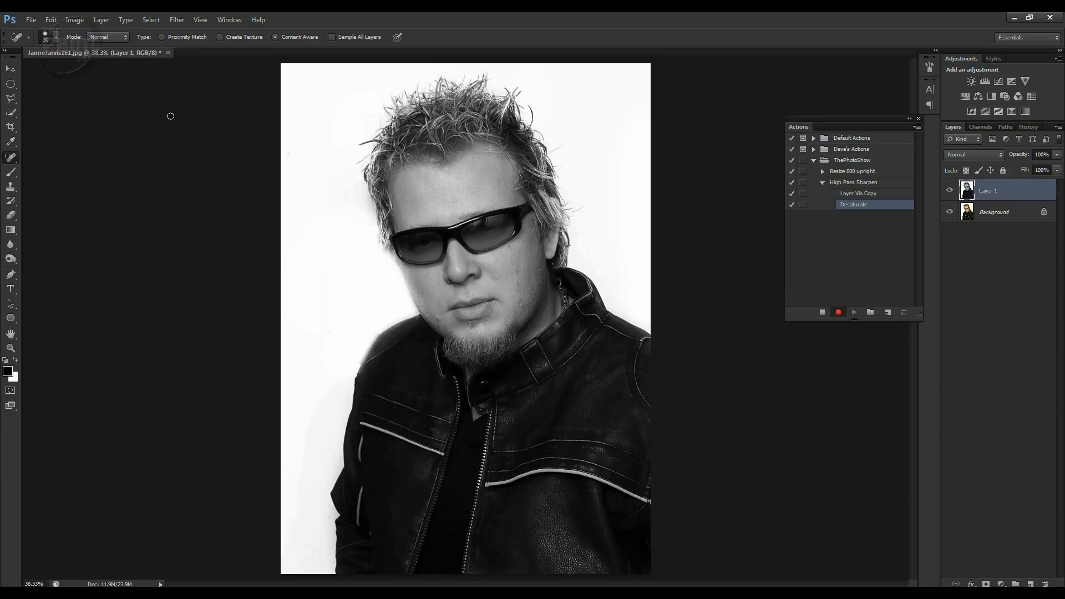
# - Apply the High Pass filter to the desaturated layer with a slightly increased radius
pyautogui.click(176, 19)
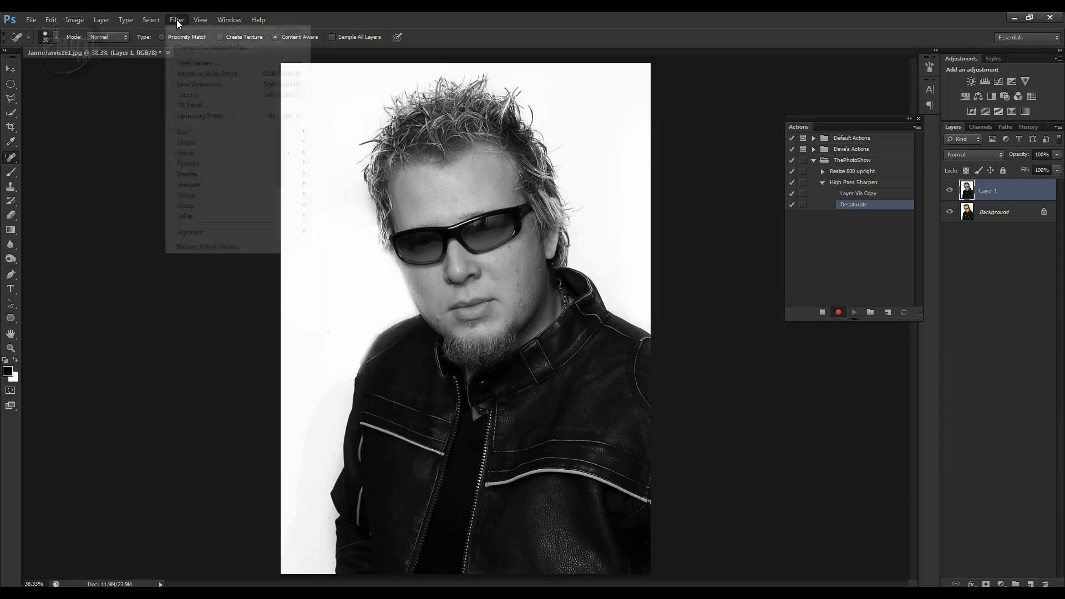
pyautogui.moveTo(201, 217)
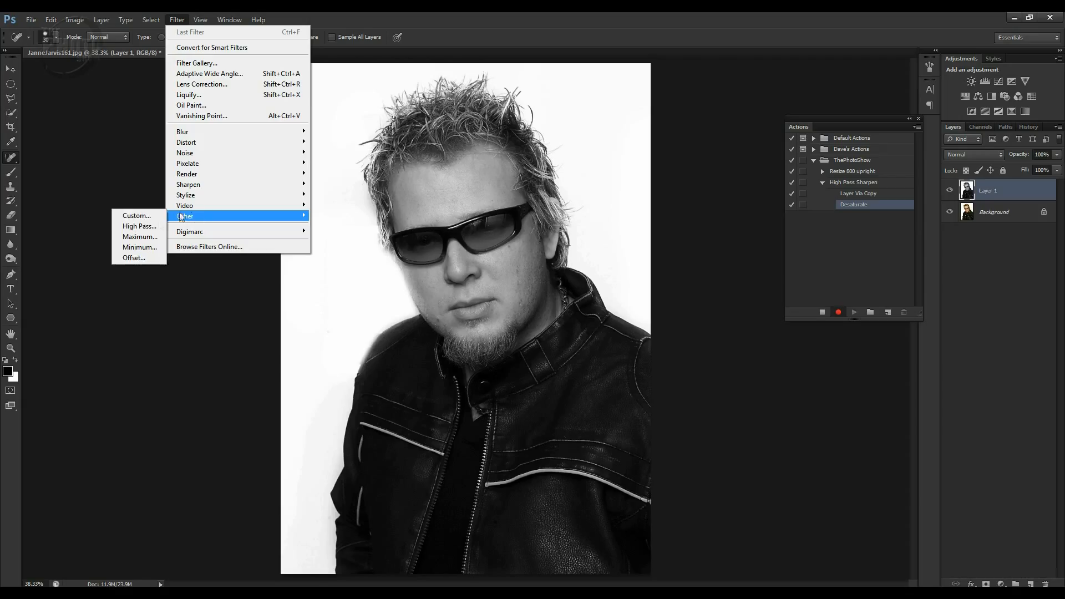
pyautogui.click(138, 226)
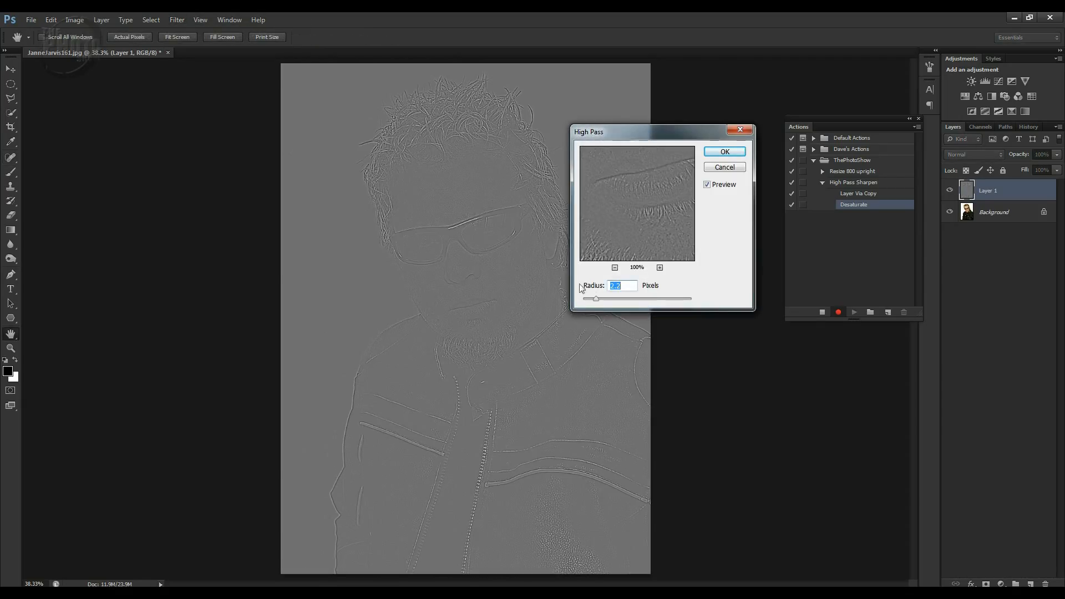
pyautogui.moveTo(597, 298); pyautogui.dragTo(604, 300)
pyautogui.click(725, 152)
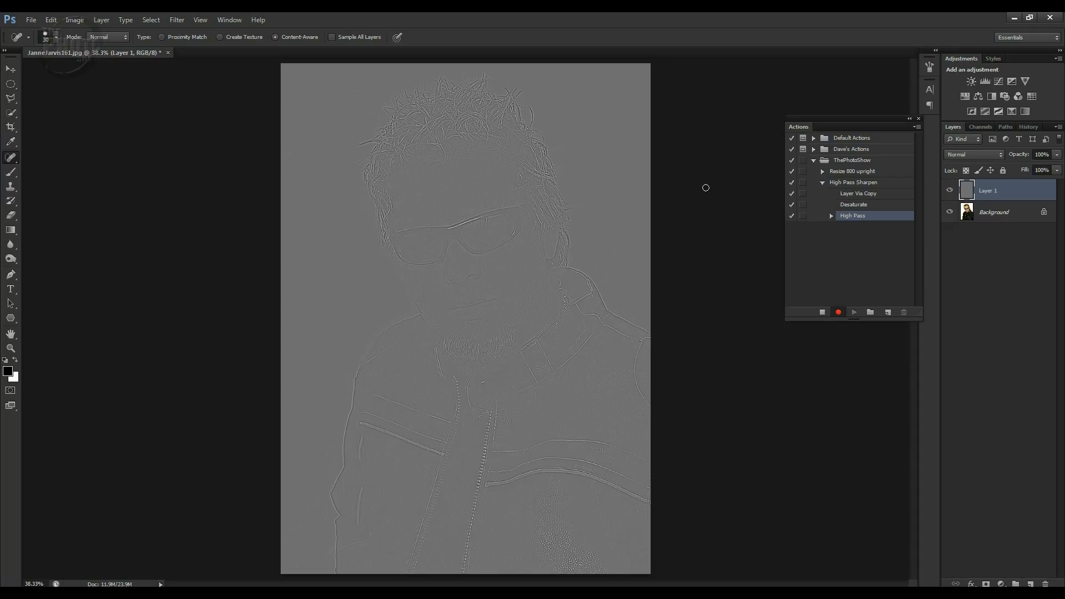
# - Set the blend mode of Layer 1 to Soft Light and stop recording the High Pass Sharpen action
pyautogui.click(971, 156)
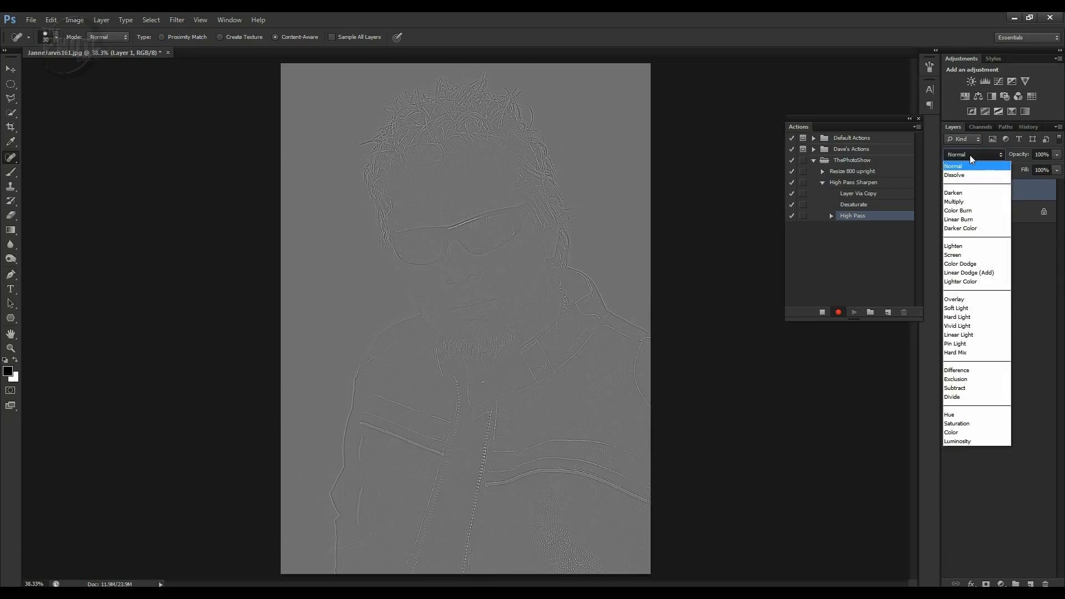
pyautogui.click(961, 308)
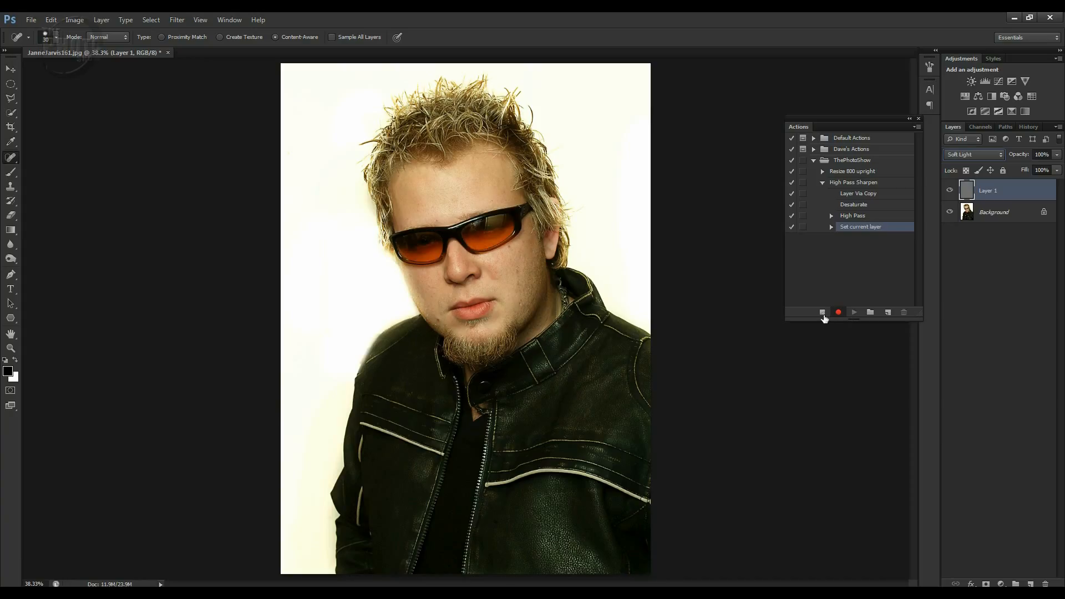
pyautogui.click(823, 312)
# - Compare the portrait with and without the sharpening layer, then delete Layer 1
pyautogui.click(950, 192)
pyautogui.click(949, 192)
pyautogui.moveTo(1018, 157)
pyautogui.mouseDown()
pyautogui.moveTo(982, 157)
pyautogui.moveTo(1037, 157)
pyautogui.mouseUp()
pyautogui.moveTo(1010, 188); pyautogui.dragTo(1048, 584)
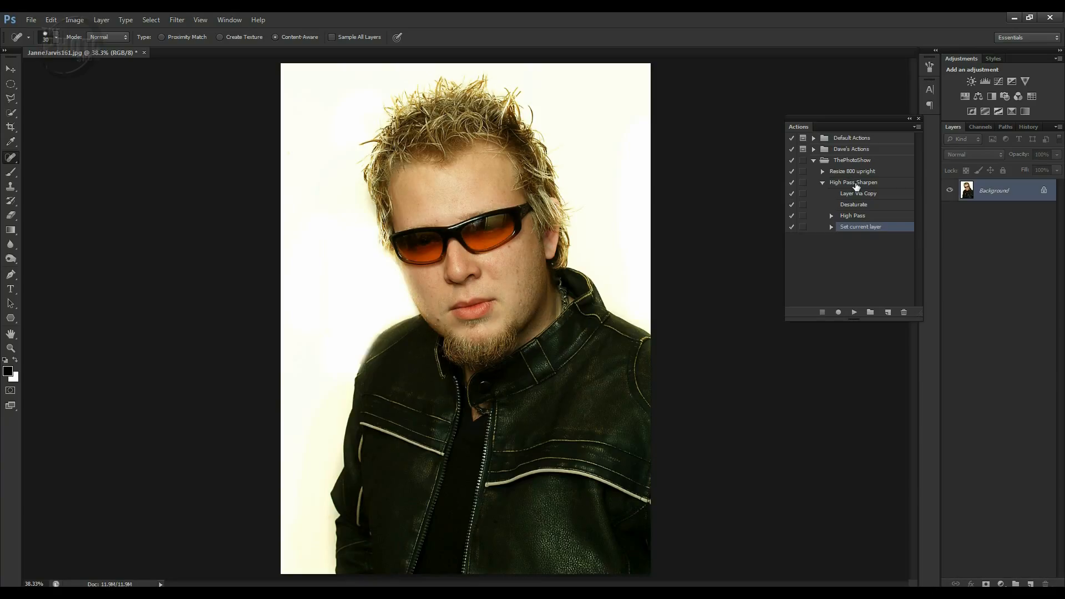
# - Test the High Pass Sharpen action on the portrait, collapse it, and delete the sharpening layer it produces
pyautogui.click(856, 185)
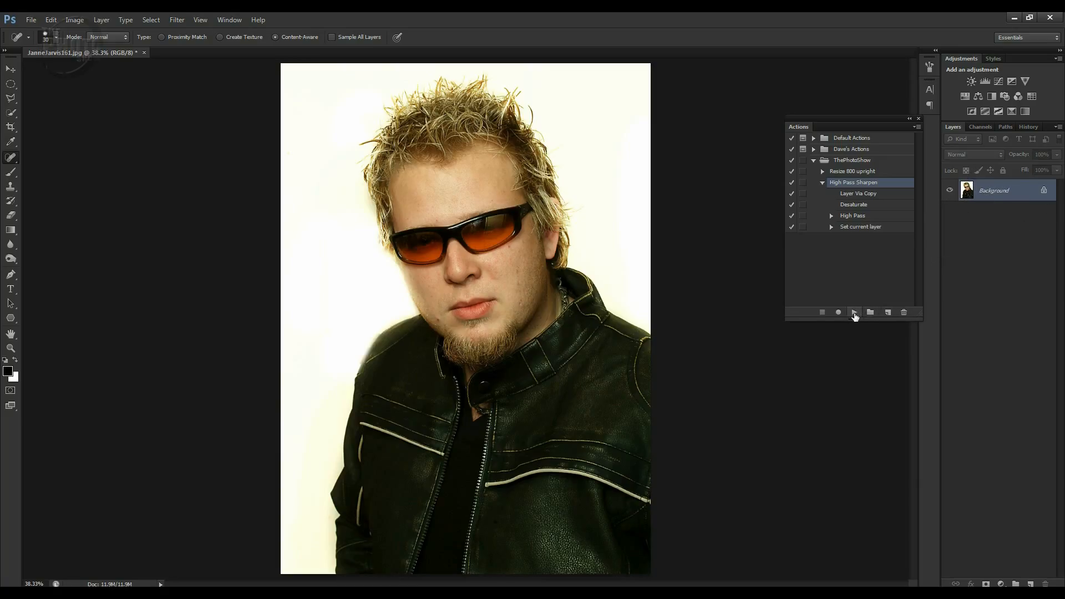
pyautogui.click(854, 313)
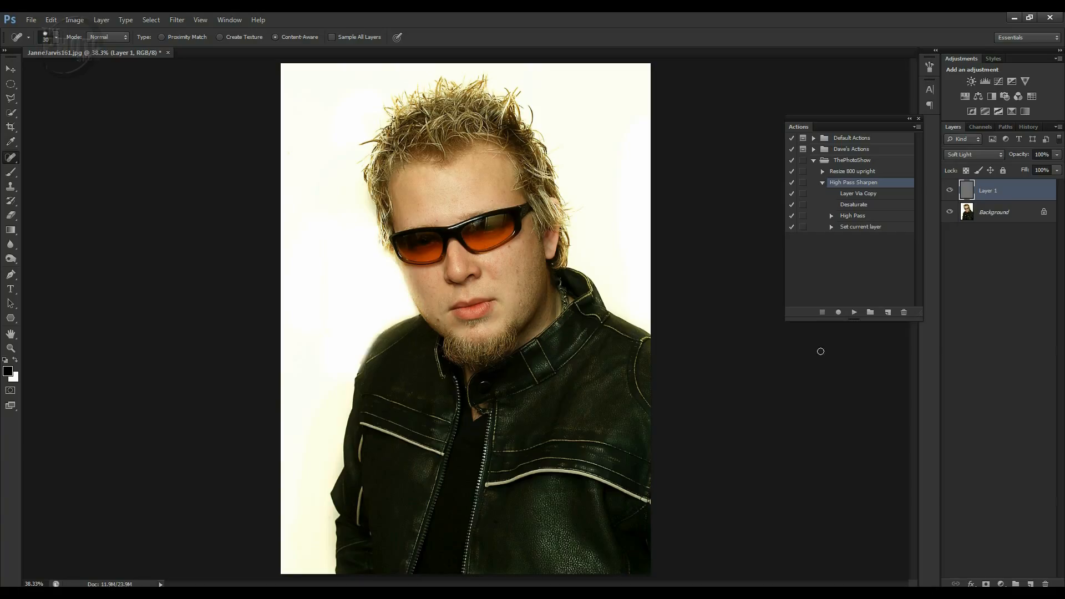
pyautogui.click(822, 183)
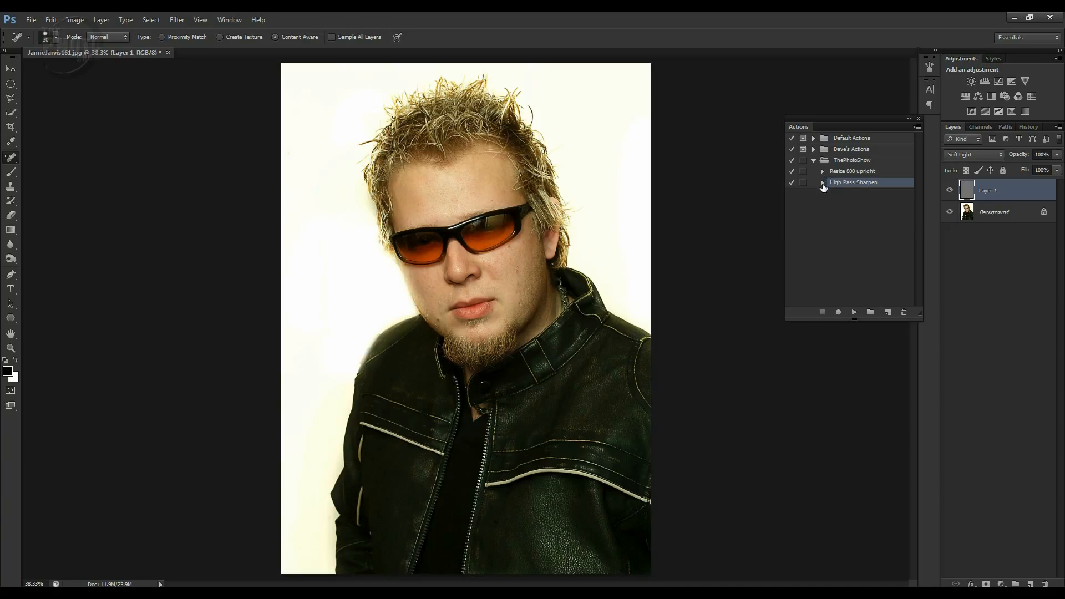
pyautogui.moveTo(1011, 194); pyautogui.dragTo(1044, 583)
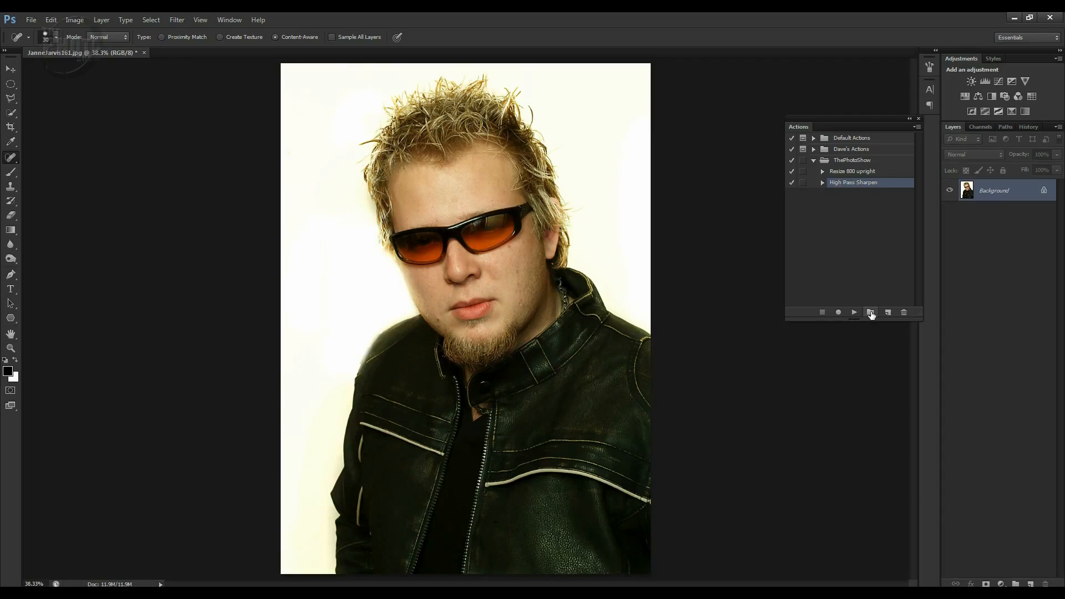
# - Start recording a new action named "Skin Soften" in the ThePhotoShow set and duplicate the Background layer into three stacked copies
pyautogui.click(888, 313)
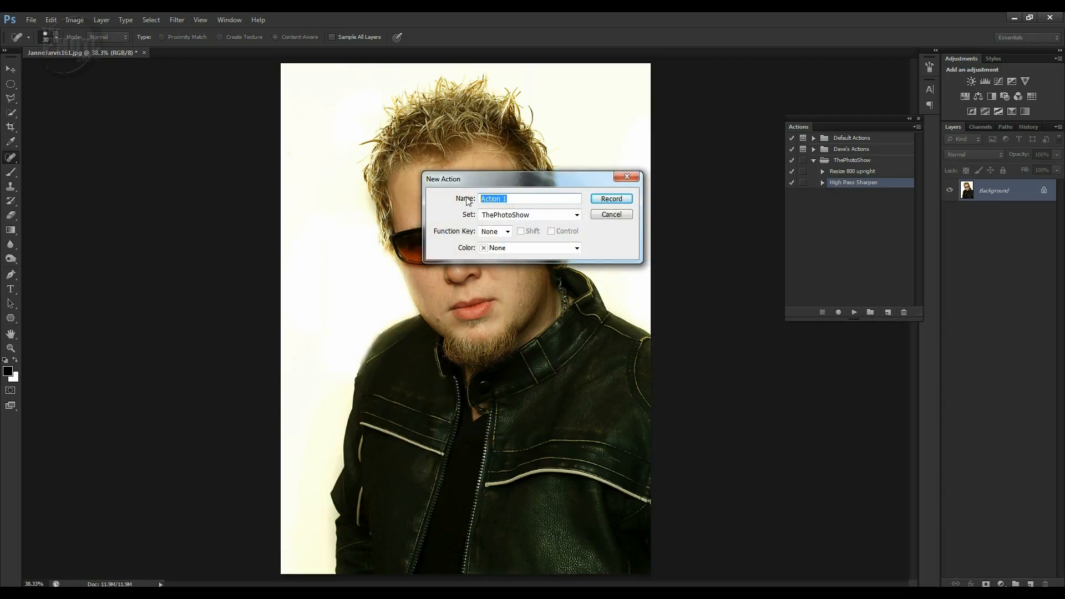
pyautogui.write('Skin Soften')
pyautogui.click(619, 200)
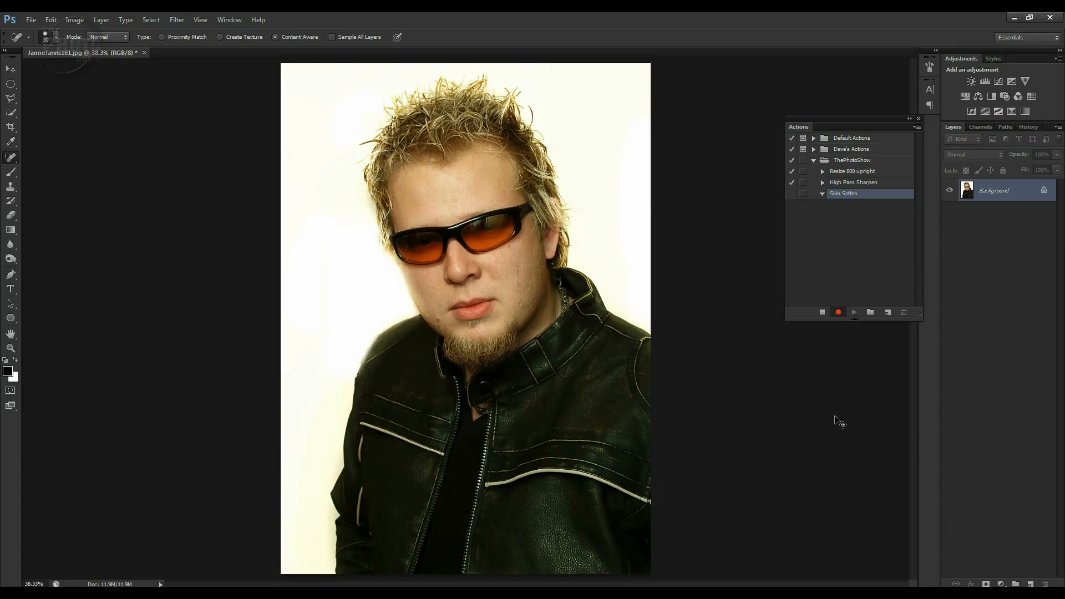
pyautogui.hotkey('ctrl', 'j')
pyautogui.hotkey('ctrl', 'j')
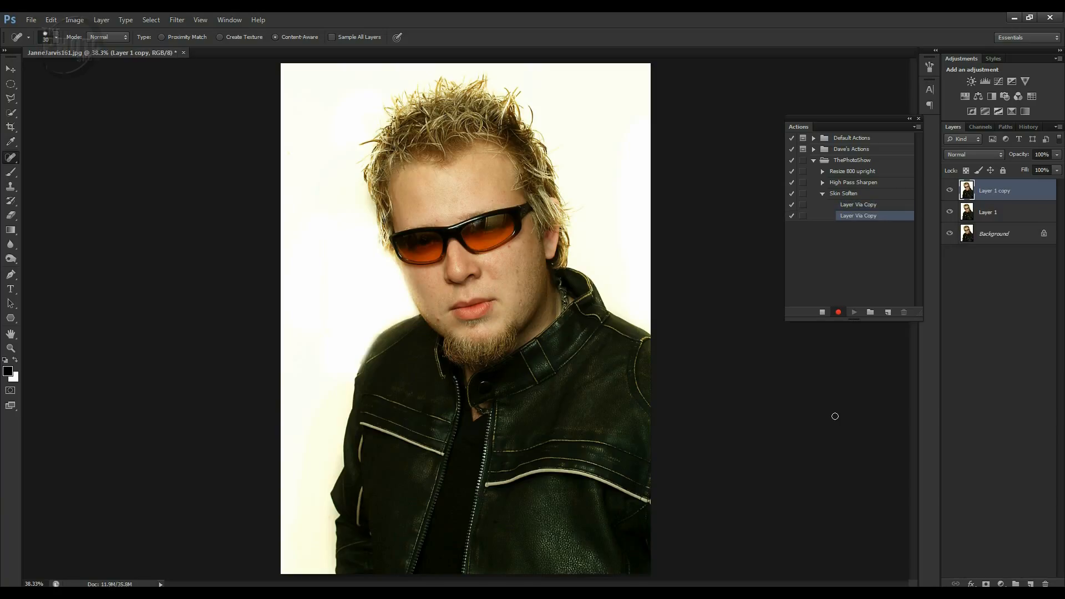
pyautogui.hotkey('ctrl', 'j')
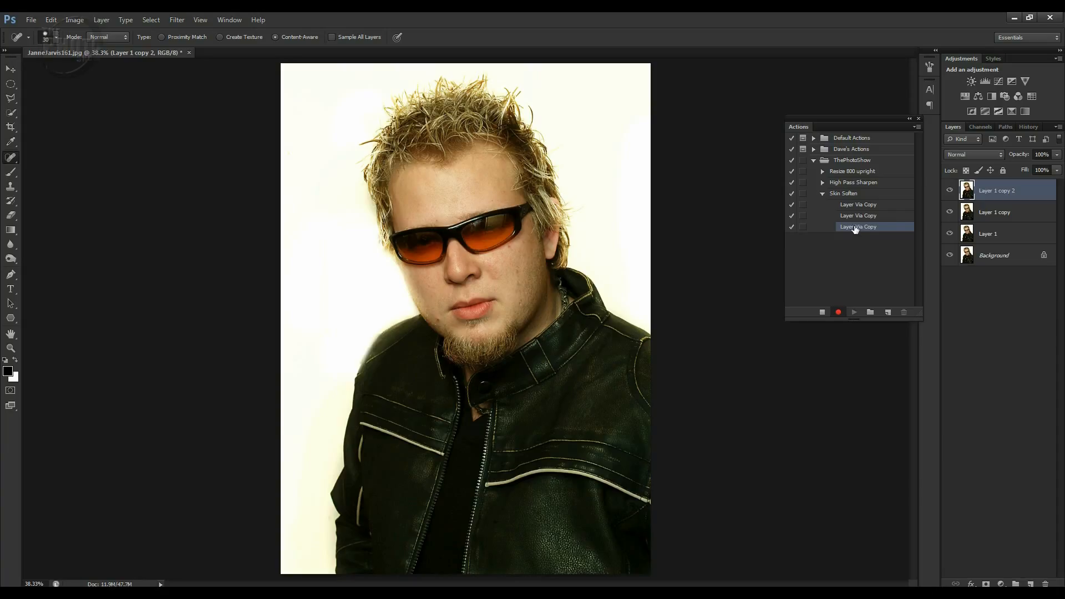
# - Rename the three duplicate layers, from lowest to highest, as Median, HighPass and Mask
pyautogui.doubleClick(988, 234)
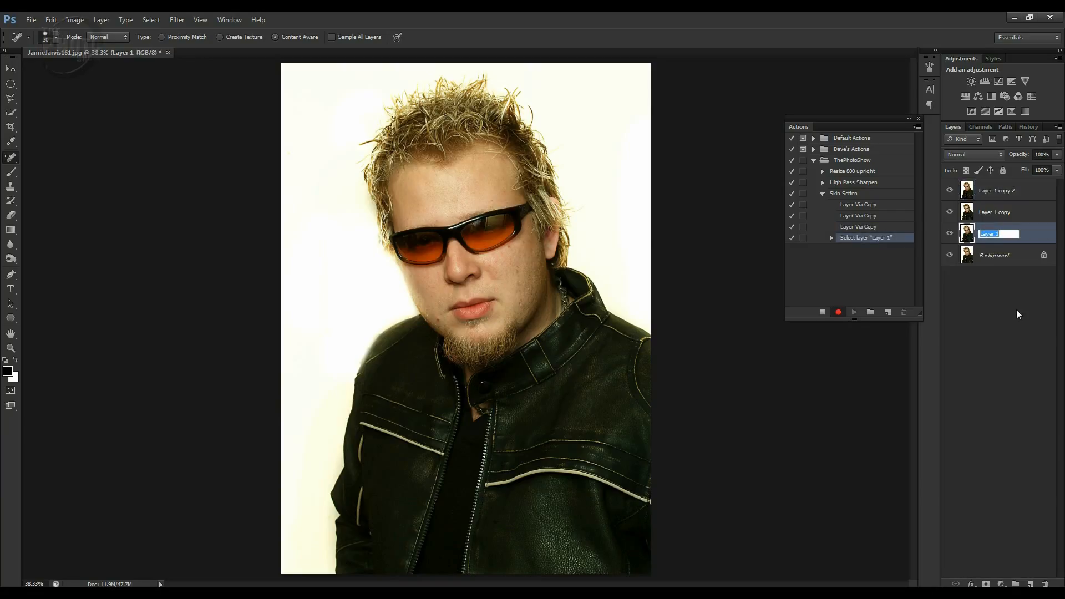
pyautogui.write('Median')
pyautogui.press('Return')
pyautogui.click(1016, 215)
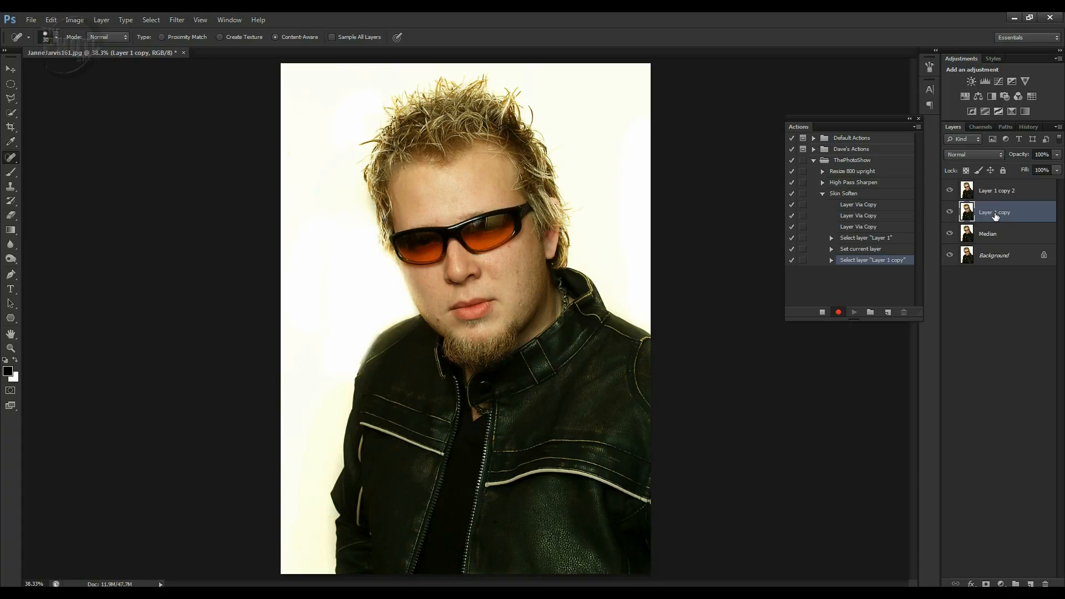
pyautogui.doubleClick(995, 212)
pyautogui.write('HighPass')
pyautogui.click(1043, 220)
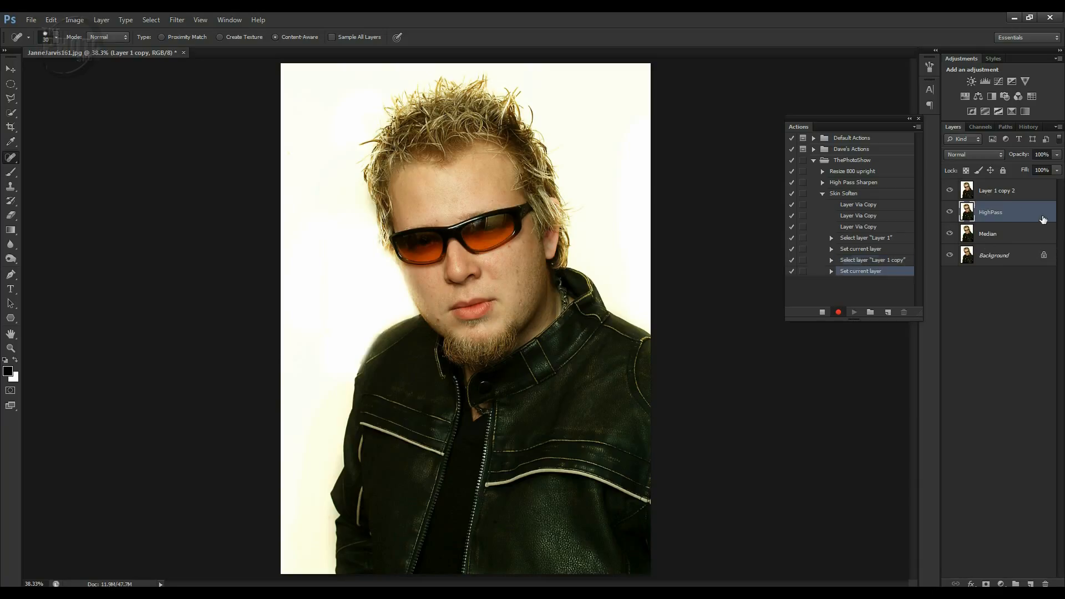
pyautogui.doubleClick(998, 191)
pyautogui.write('M')
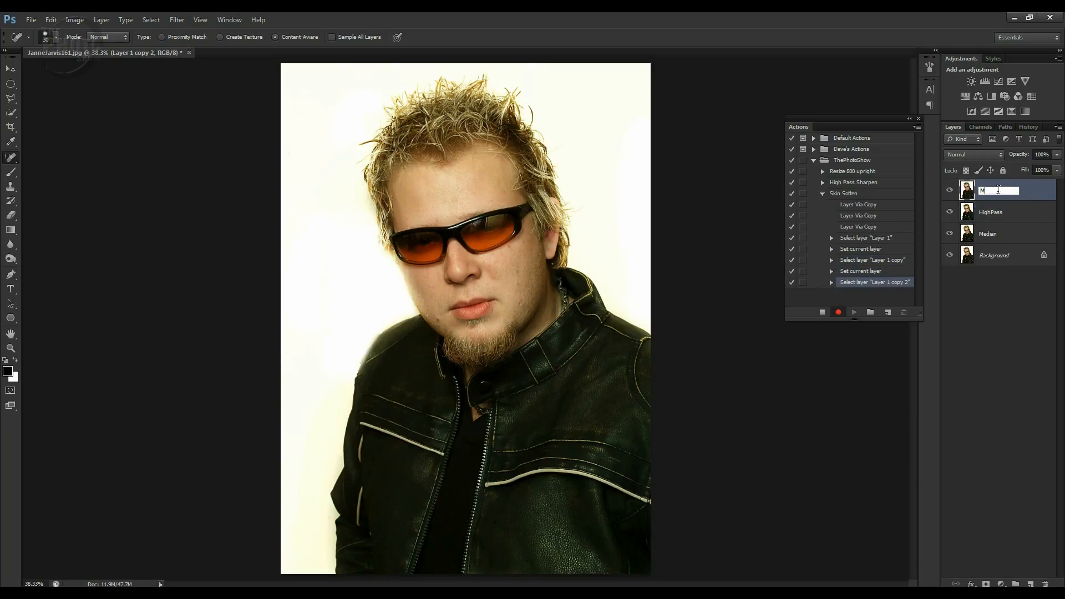
pyautogui.write('ask')
pyautogui.click(1040, 198)
# - Hide the Mask and HighPass layers and apply the Median noise filter with a 9-pixel radius to the Median layer
pyautogui.click(949, 190)
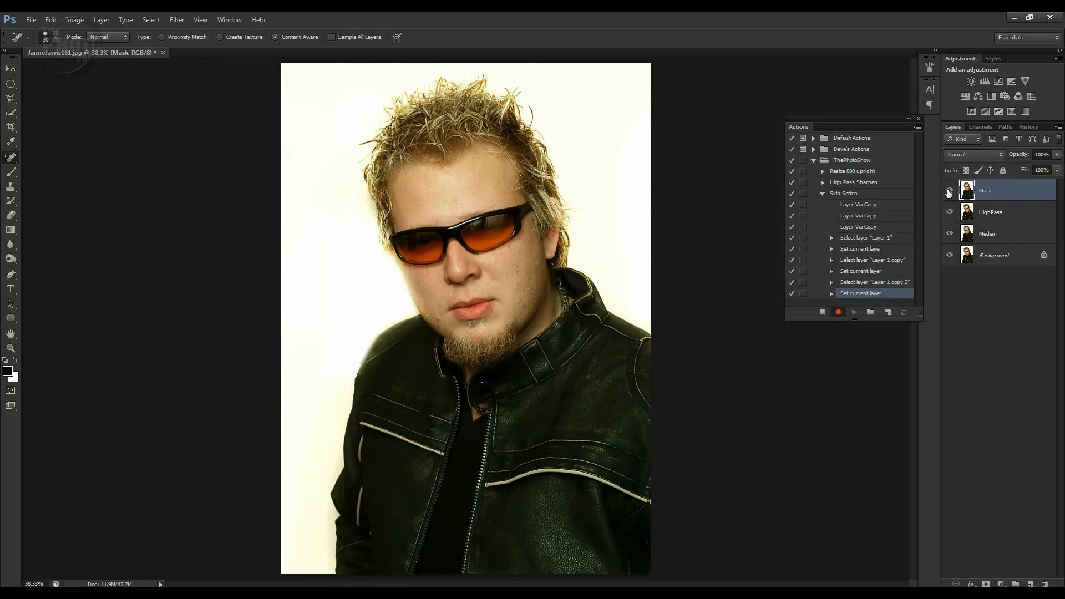
pyautogui.click(949, 211)
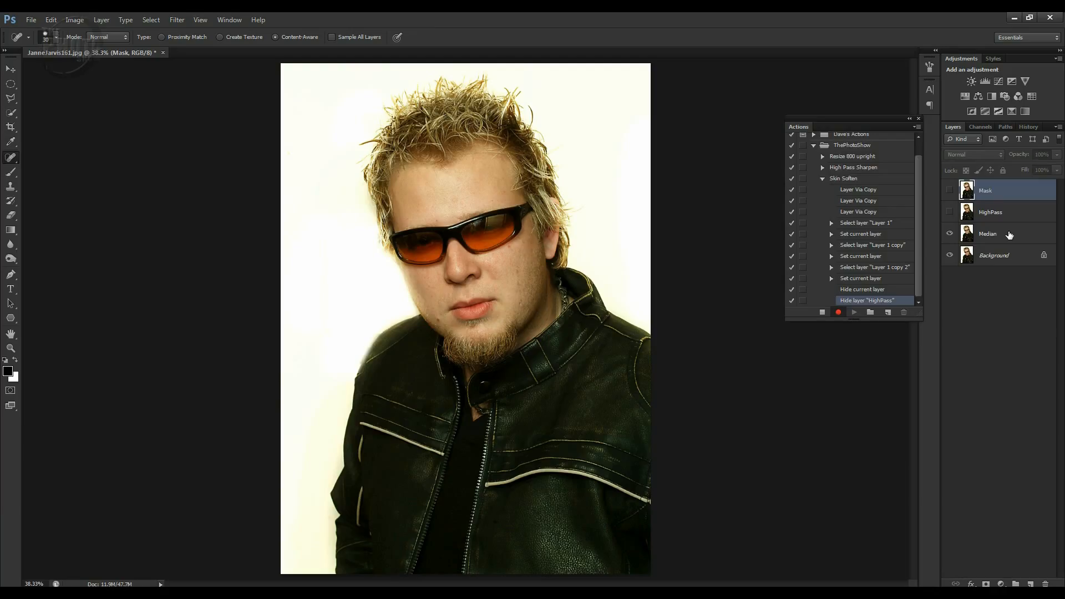
pyautogui.click(1008, 235)
pyautogui.click(177, 20)
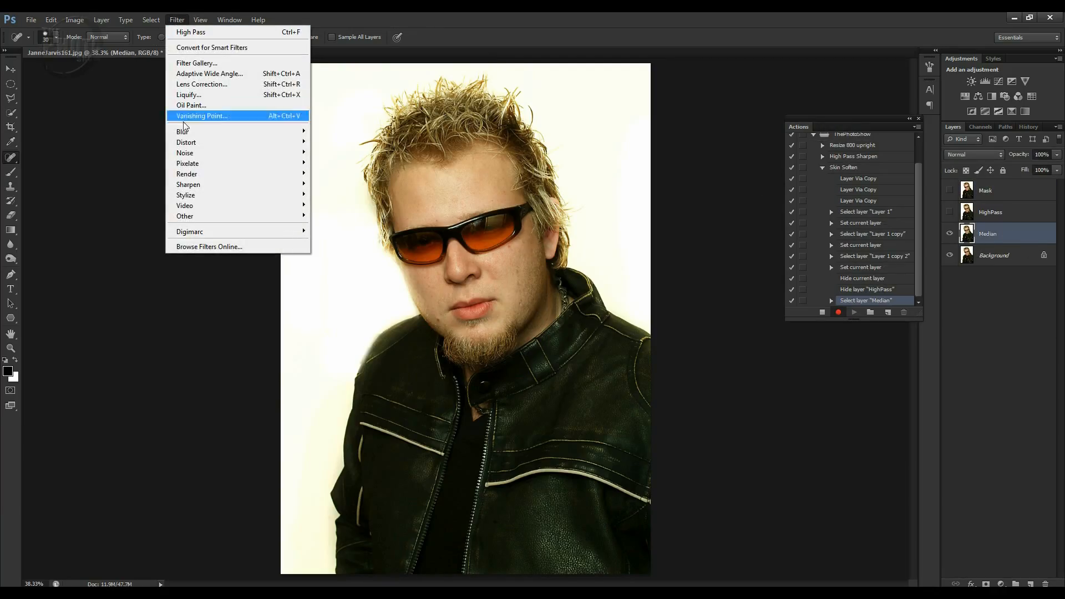
pyautogui.moveTo(189, 153)
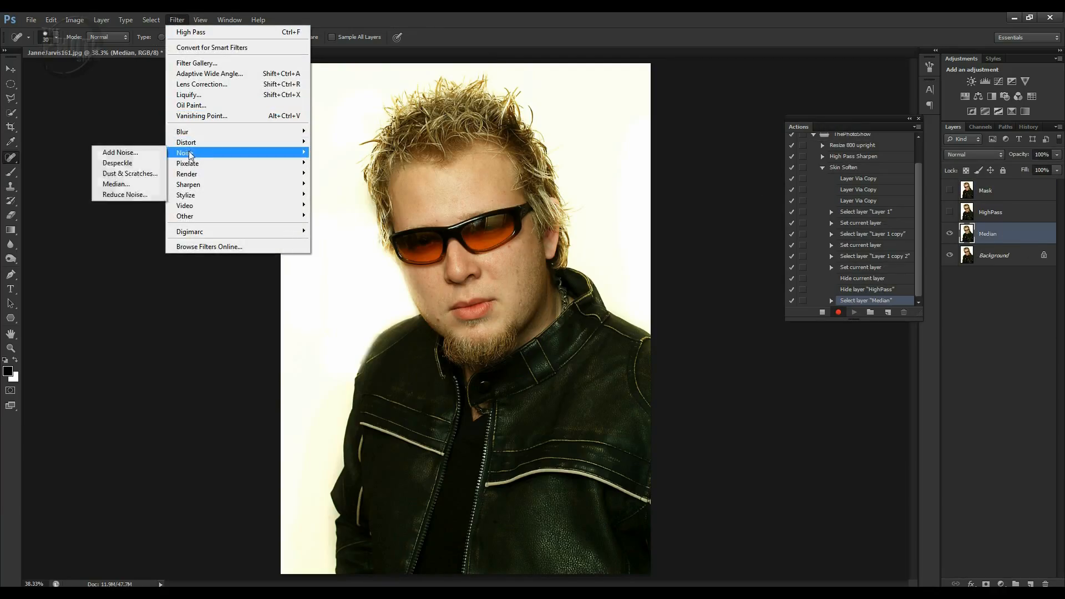
pyautogui.click(127, 184)
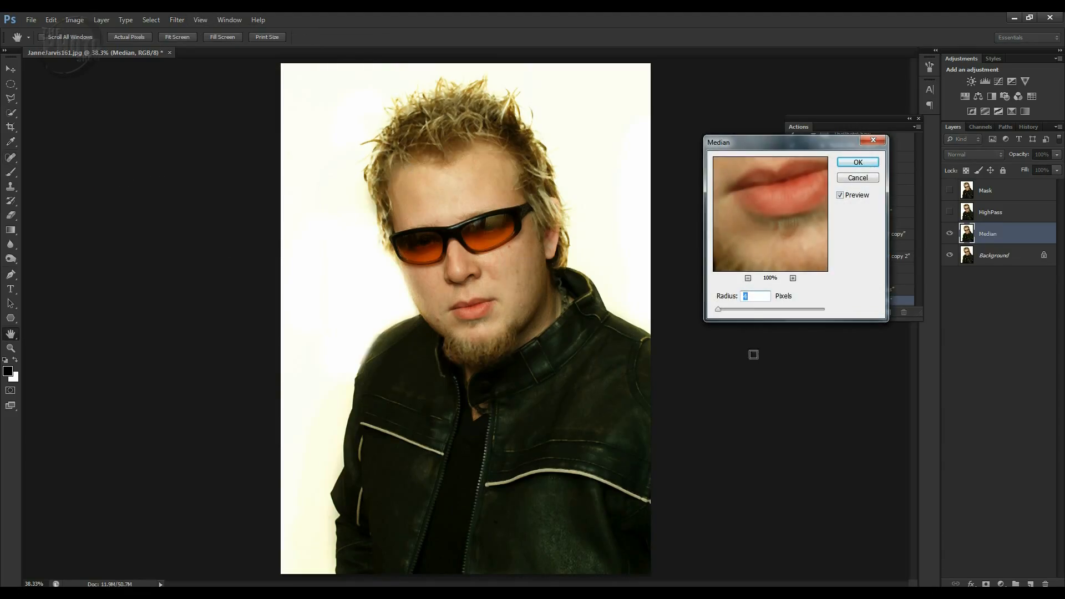
pyautogui.click(719, 309)
pyautogui.moveTo(719, 309); pyautogui.dragTo(724, 309)
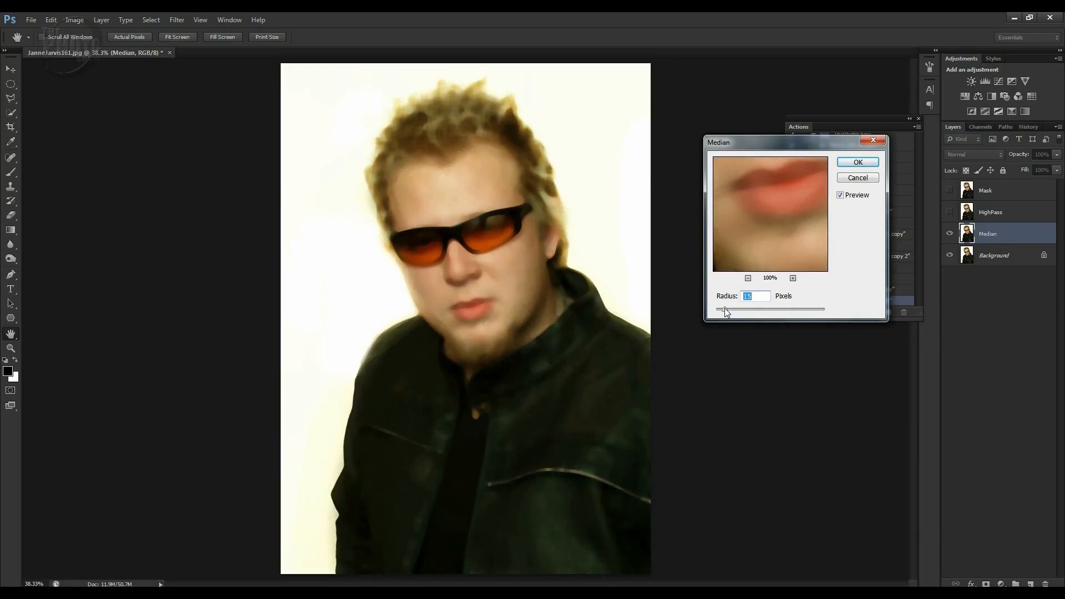
pyautogui.moveTo(724, 309); pyautogui.dragTo(720, 312)
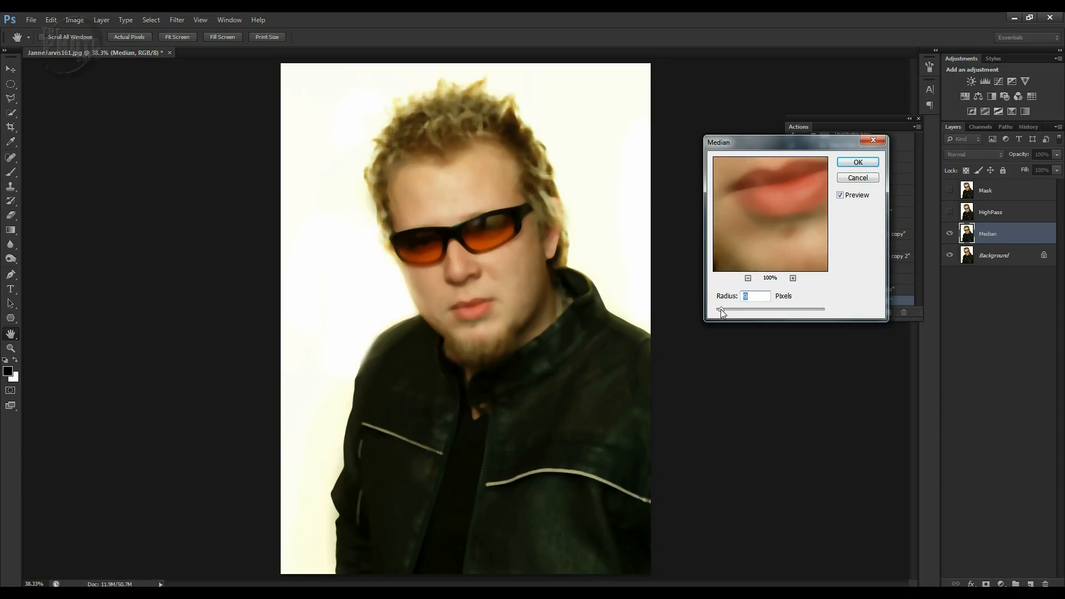
pyautogui.click(857, 161)
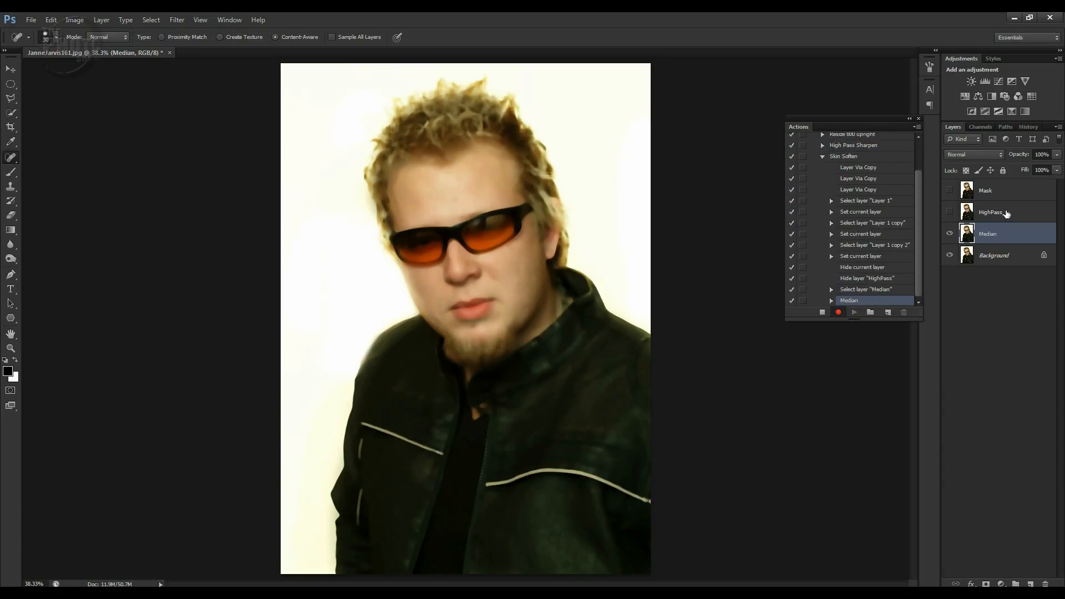
# - Apply the High Pass filter with a 3.0-pixel radius to the revealed HighPass layer and set its blend mode to Overlay
pyautogui.click(1004, 214)
pyautogui.click(949, 213)
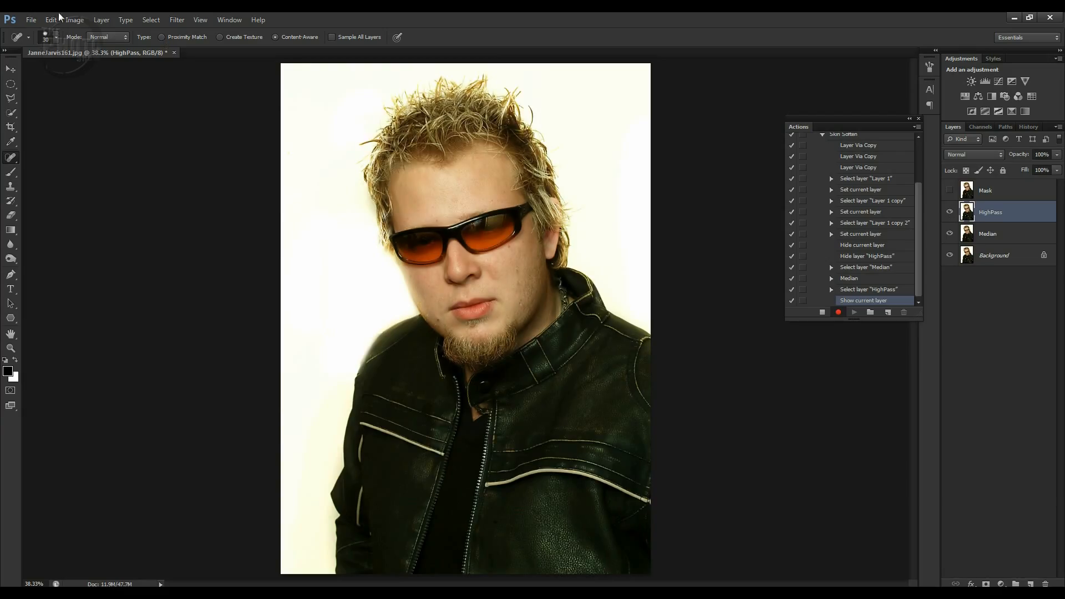
pyautogui.click(178, 21)
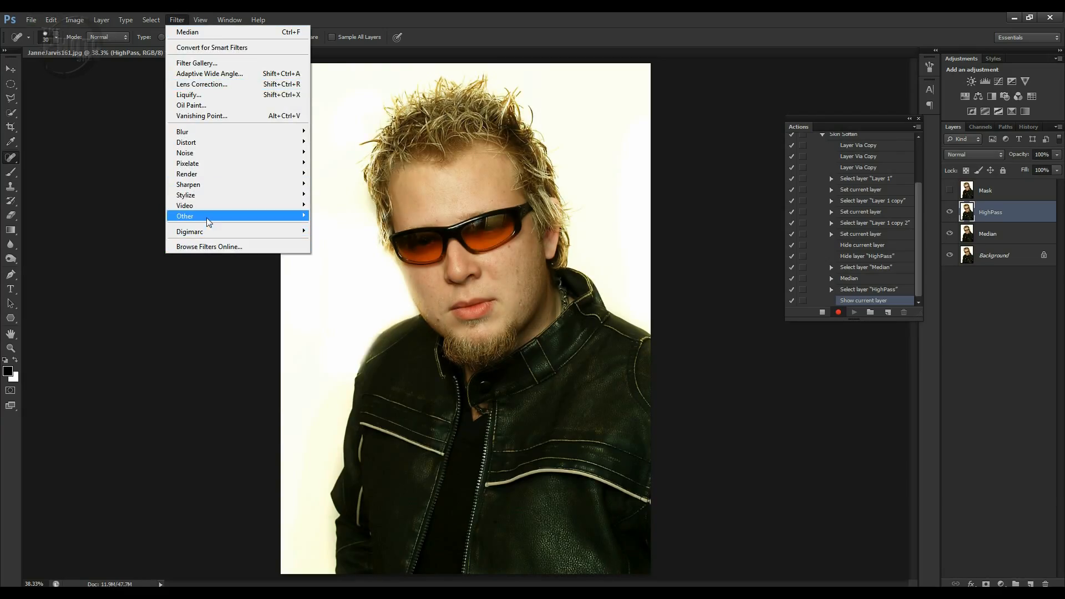
pyautogui.moveTo(197, 218)
pyautogui.click(157, 231)
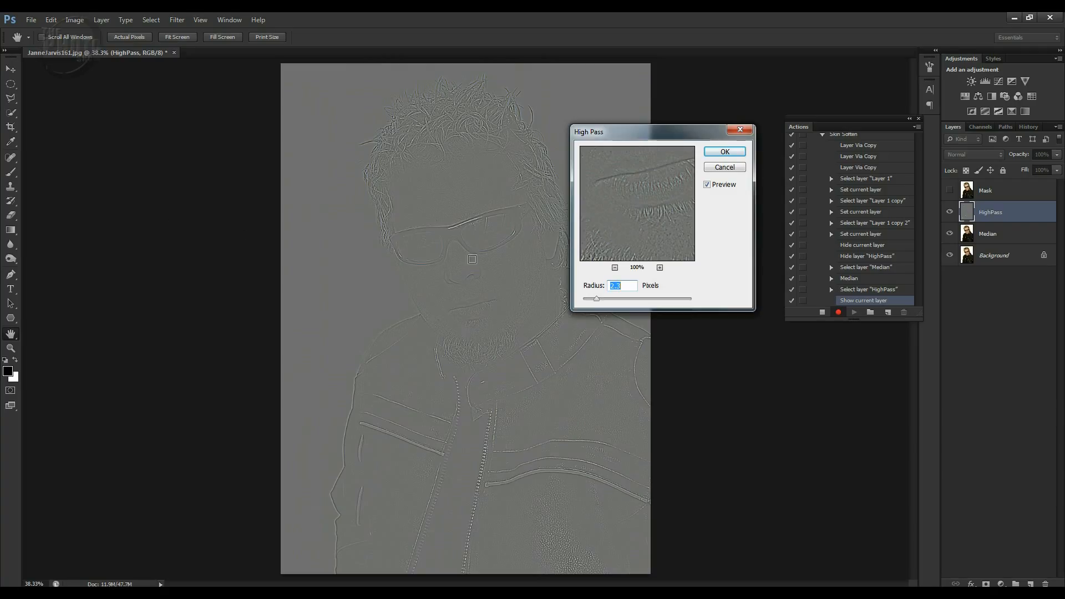
pyautogui.click(596, 300)
pyautogui.moveTo(597, 300); pyautogui.dragTo(601, 299)
pyautogui.click(724, 152)
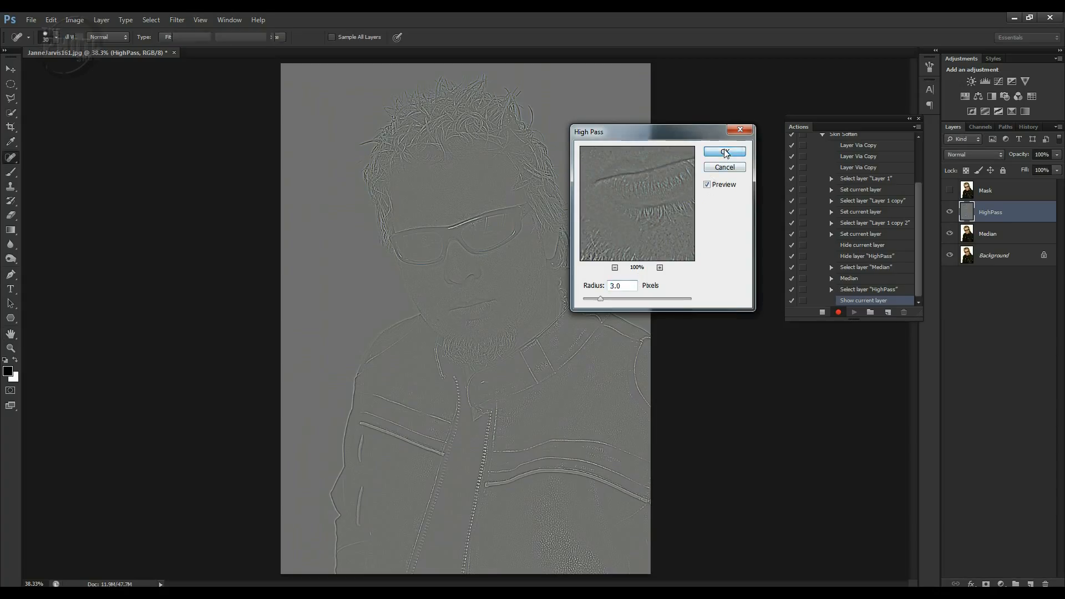
pyautogui.click(966, 158)
pyautogui.click(961, 304)
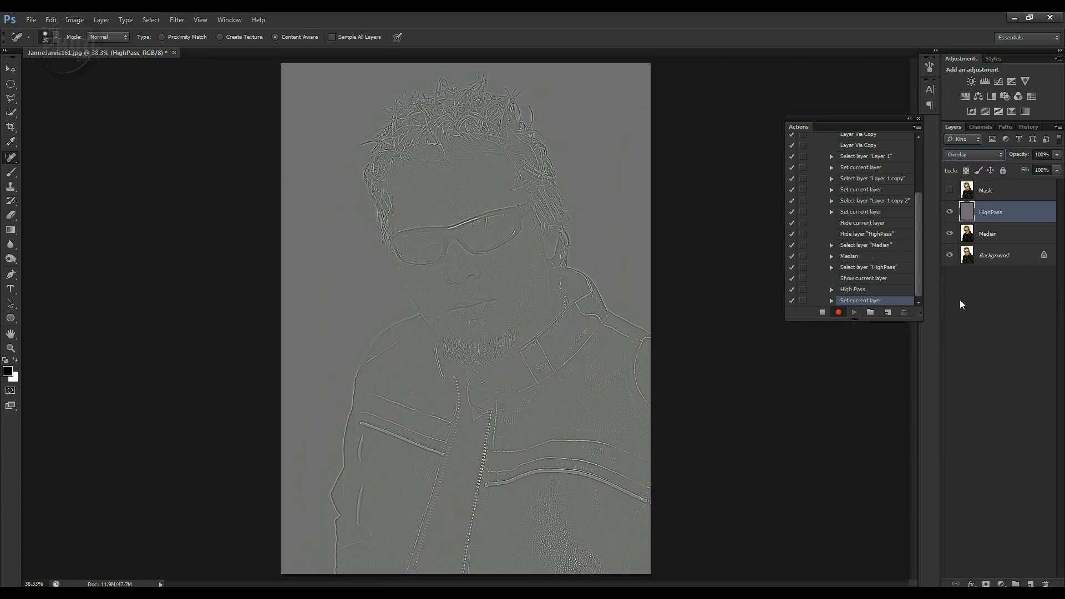
# - Show the Mask layer and add a white layer mask to it
pyautogui.click(1012, 192)
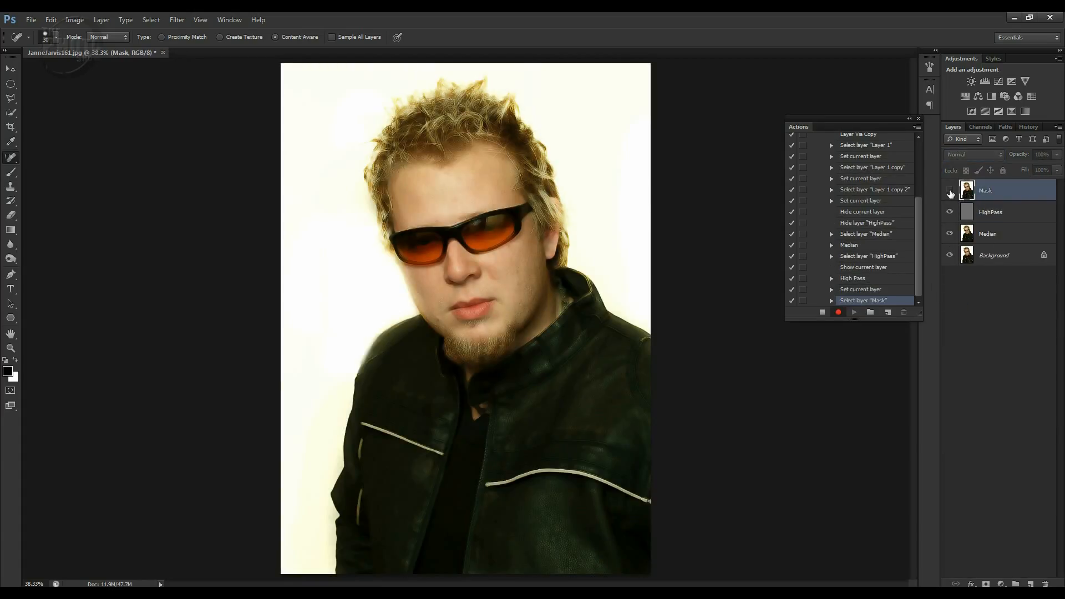
pyautogui.click(950, 191)
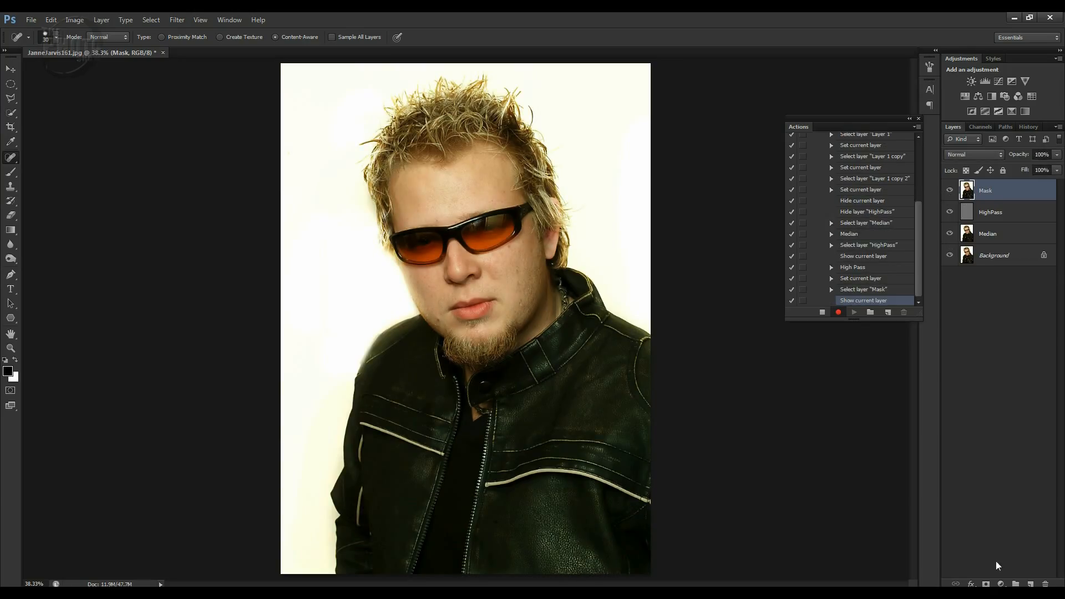
pyautogui.click(986, 583)
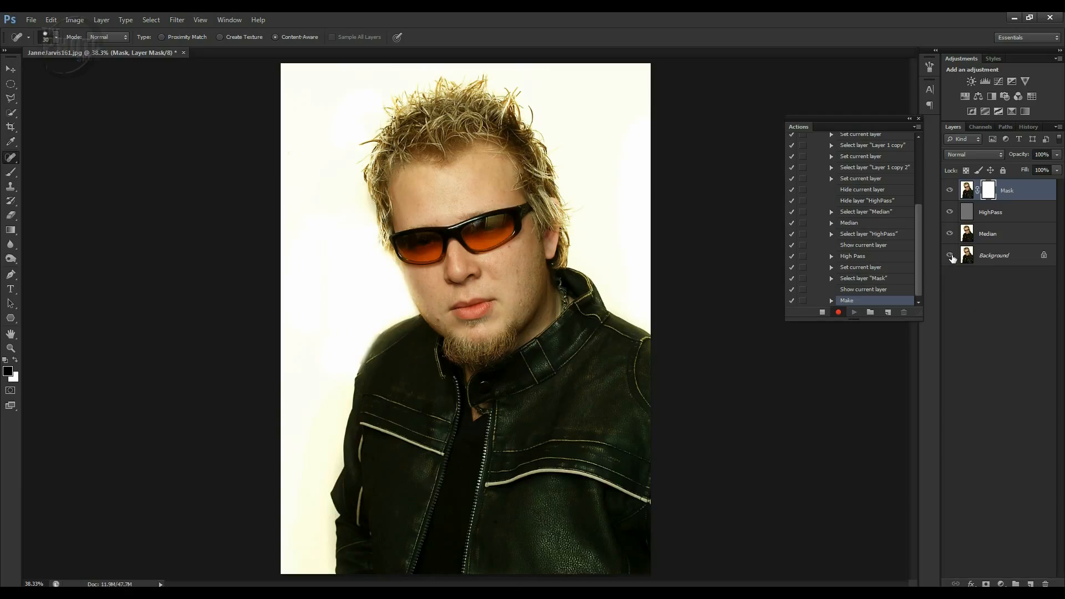
# - Hide the Background, Median and HighPass layers and stop recording the Skin Soften action
pyautogui.click(950, 255)
pyautogui.click(949, 234)
pyautogui.click(949, 212)
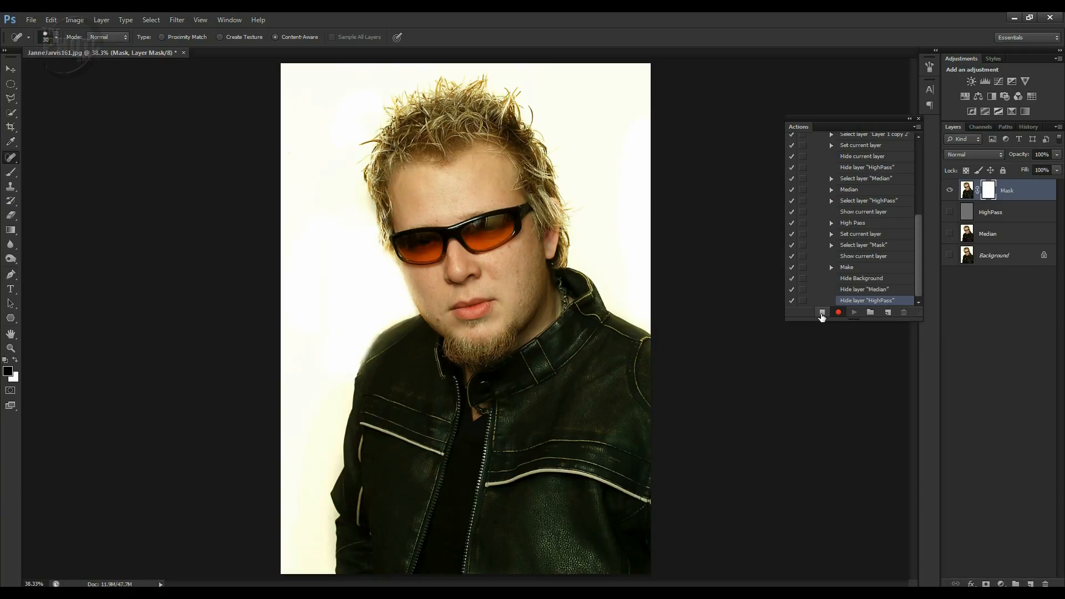
pyautogui.click(822, 314)
pyautogui.moveTo(919, 255); pyautogui.dragTo(917, 174)
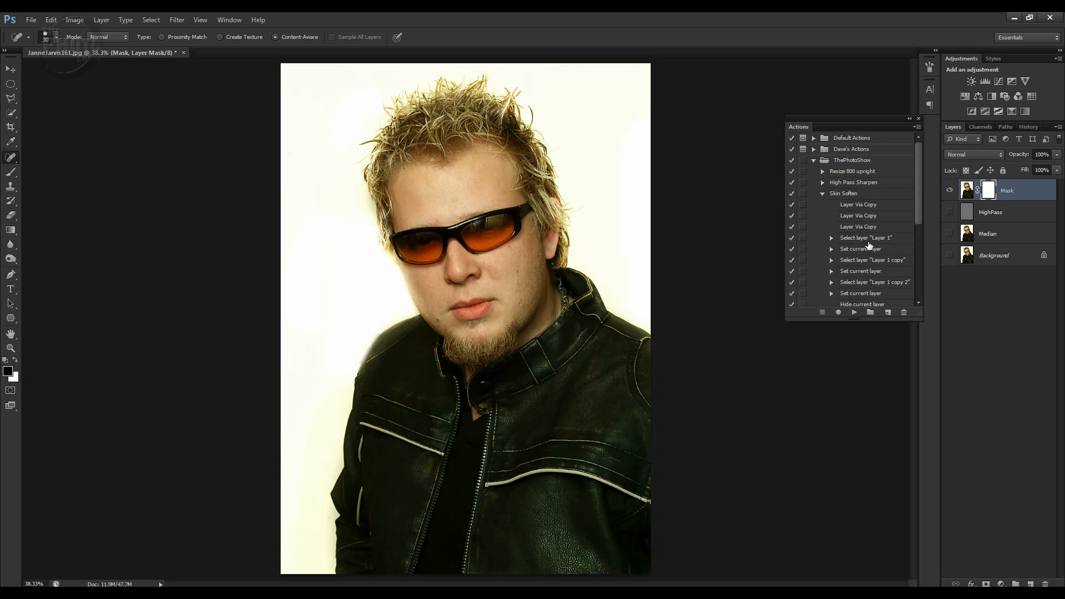
pyautogui.moveTo(920, 218); pyautogui.dragTo(919, 294)
pyautogui.click(885, 300)
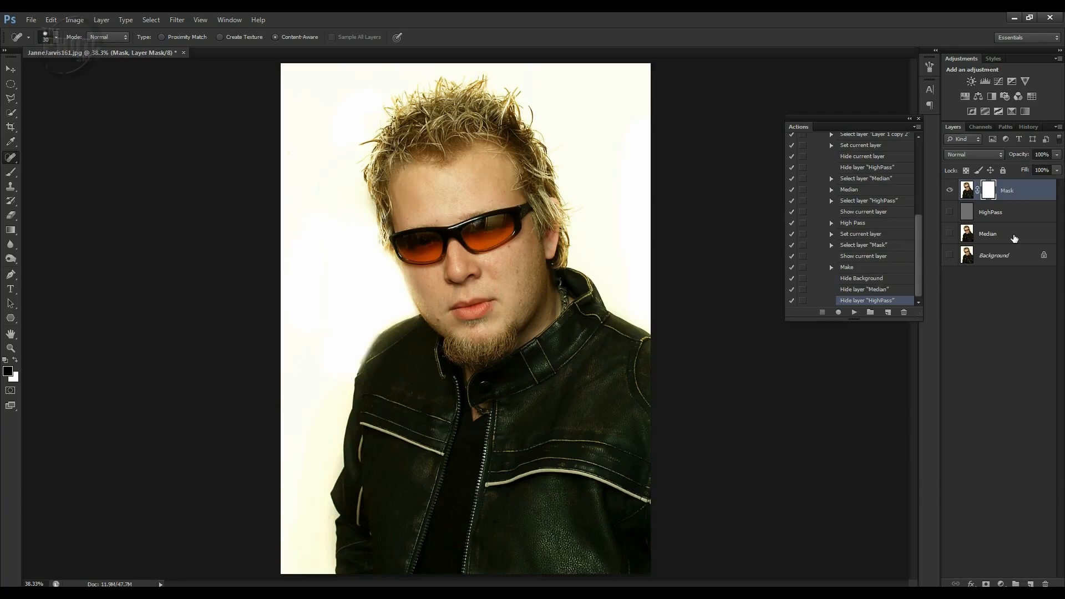
# - Delete the Mask, HighPass and Median layers together, keeping only the Background layer
pyautogui.keyDown('shift'); pyautogui.click(1014, 238); pyautogui.keyUp('shift')
pyautogui.moveTo(1014, 239); pyautogui.dragTo(1048, 584)
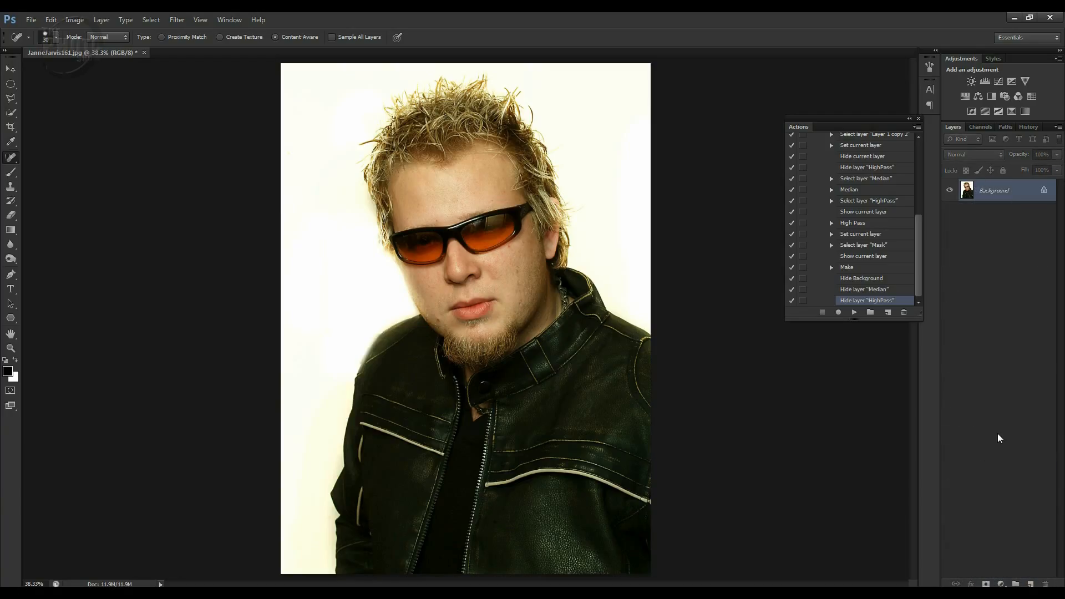
# - Collapse the Skin Soften action's recorded commands and play the action on the Background layer
pyautogui.moveTo(919, 252); pyautogui.dragTo(919, 185)
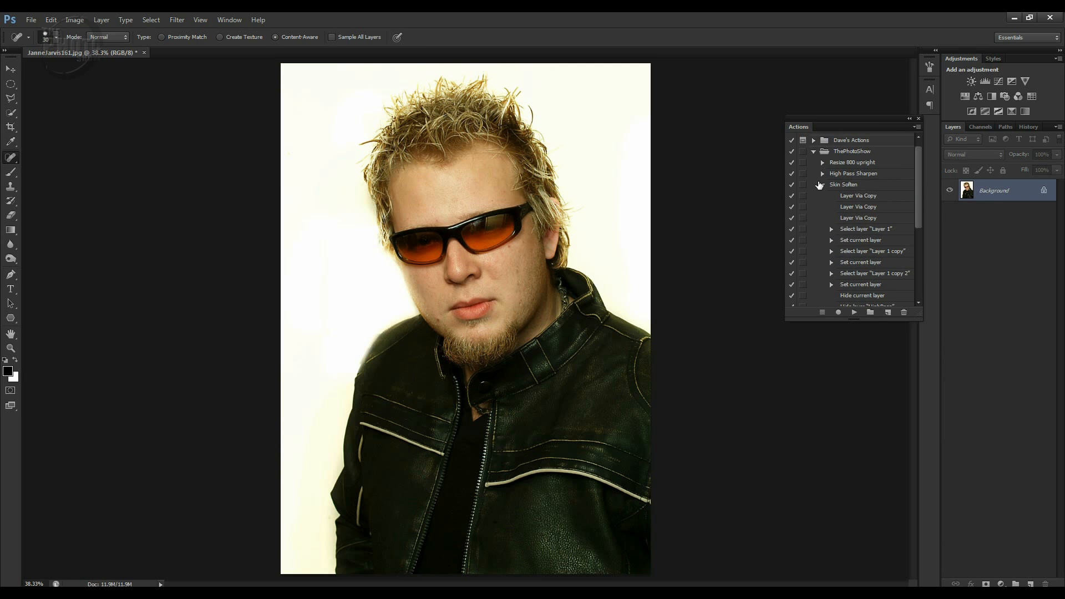
pyautogui.click(838, 187)
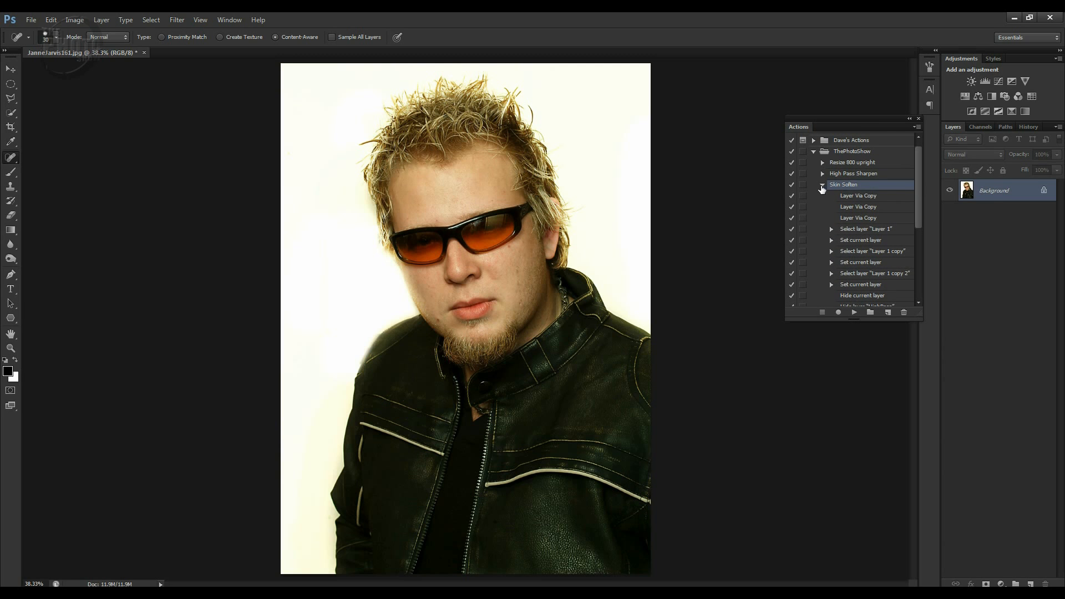
pyautogui.click(822, 185)
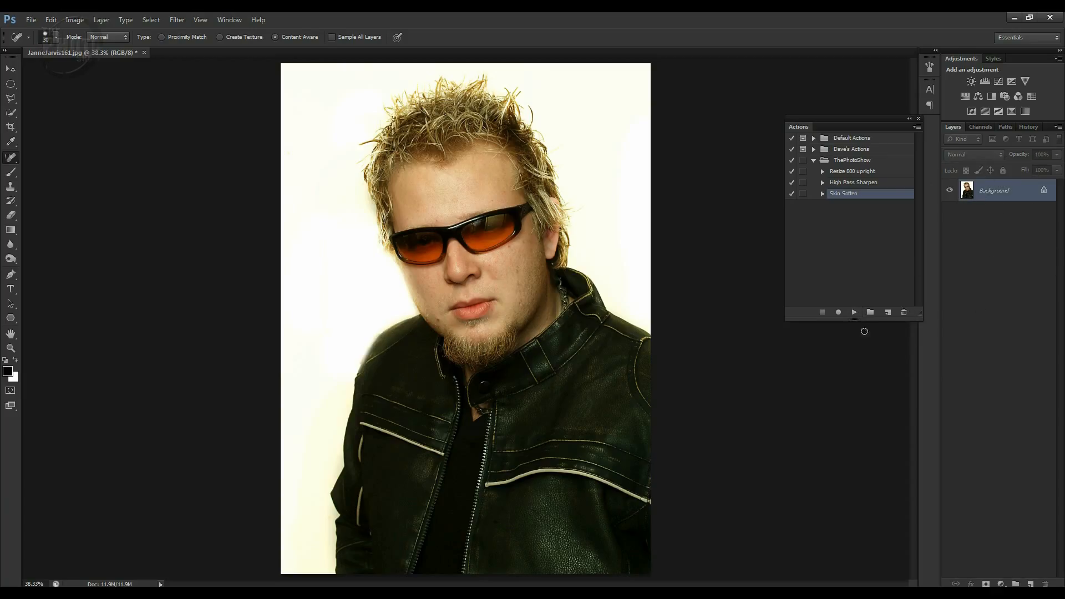
pyautogui.click(854, 314)
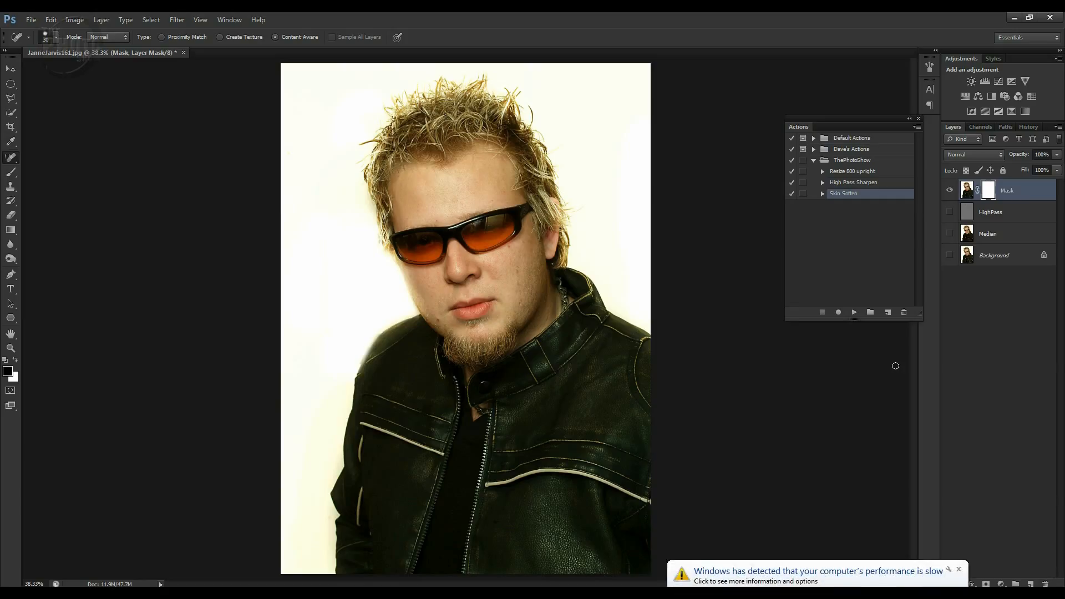
pyautogui.click(958, 569)
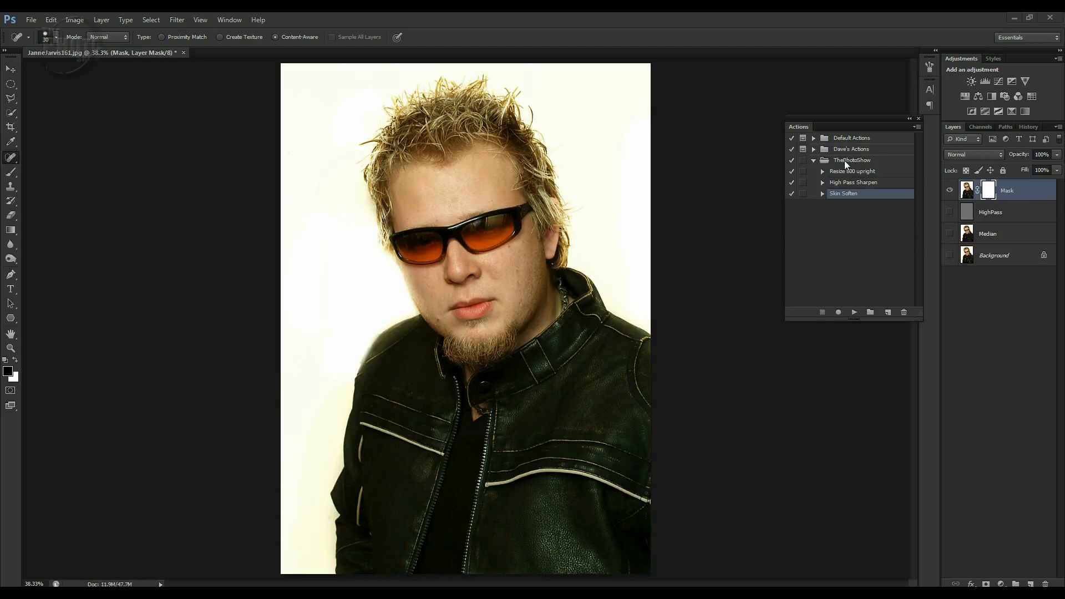
# - Save the ThePhotoShow action set as ThePhotoShow2.atn in the Photoshop Tutorial Images folder
pyautogui.click(813, 161)
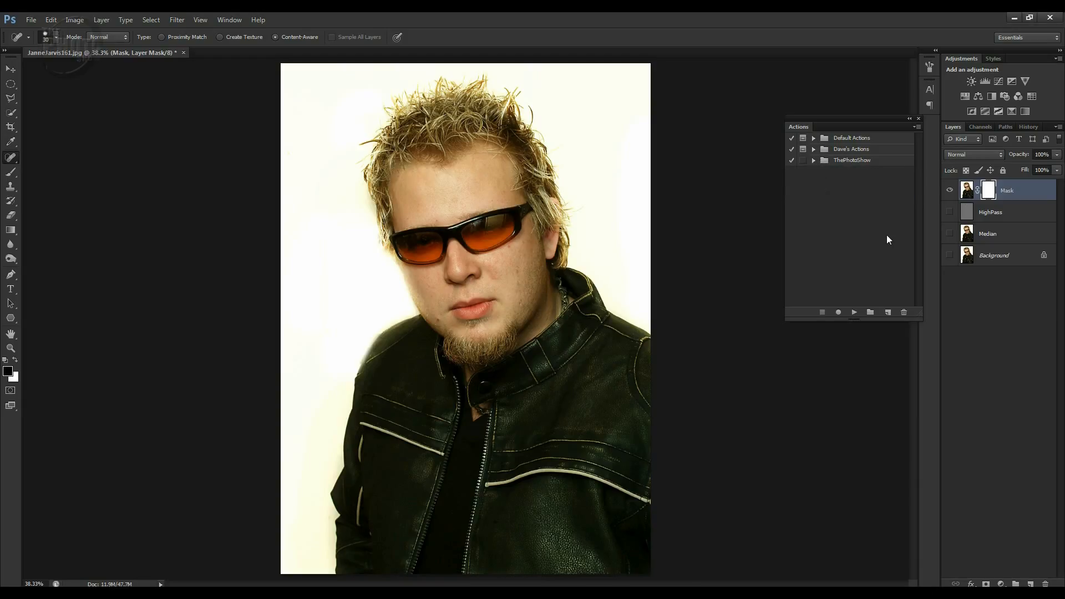
pyautogui.click(860, 162)
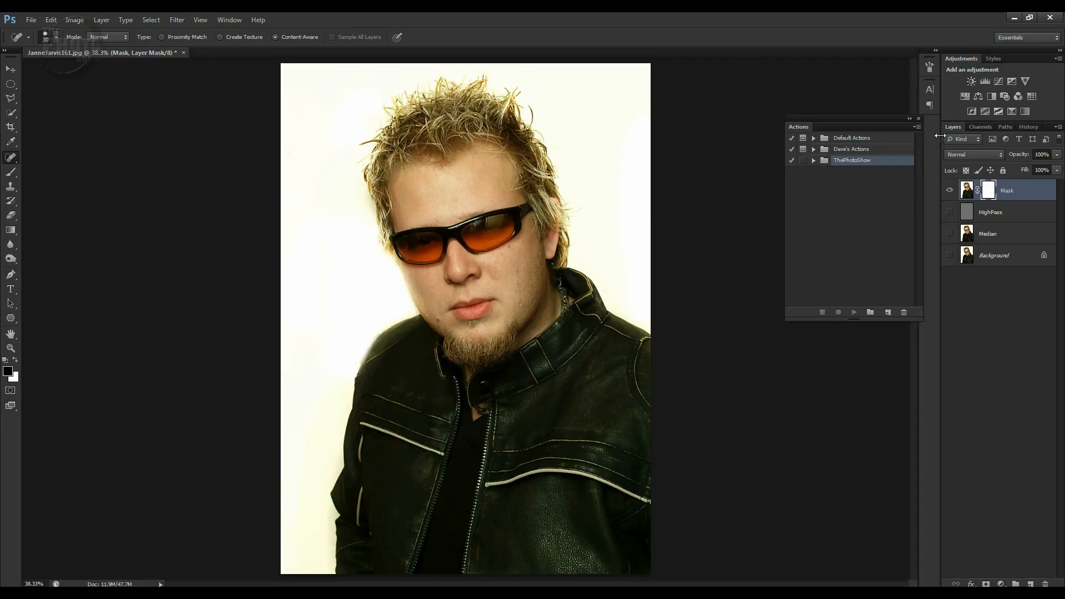
pyautogui.click(918, 127)
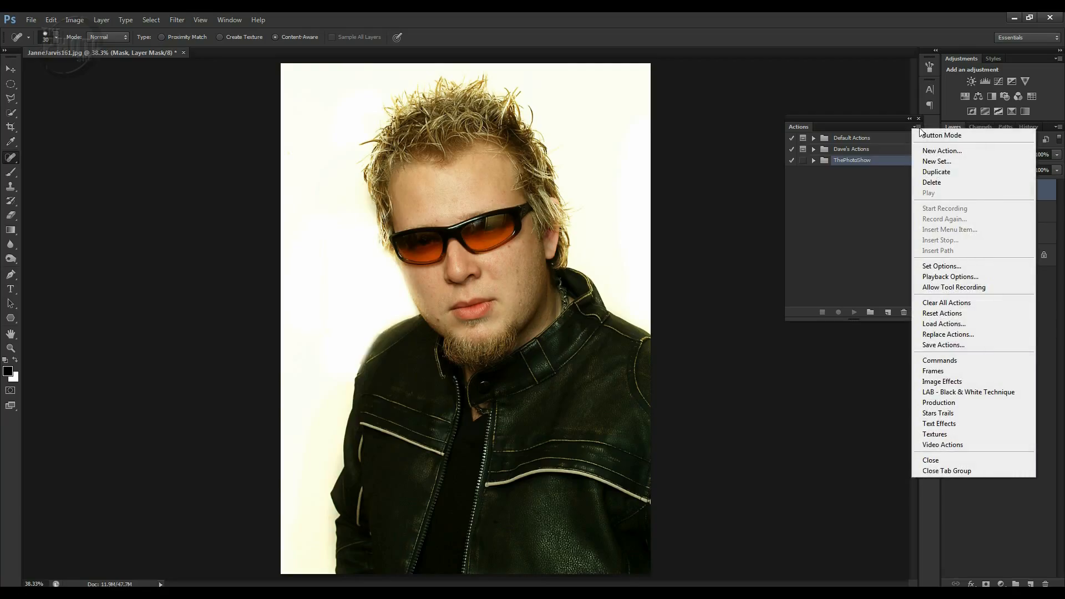
pyautogui.click(939, 345)
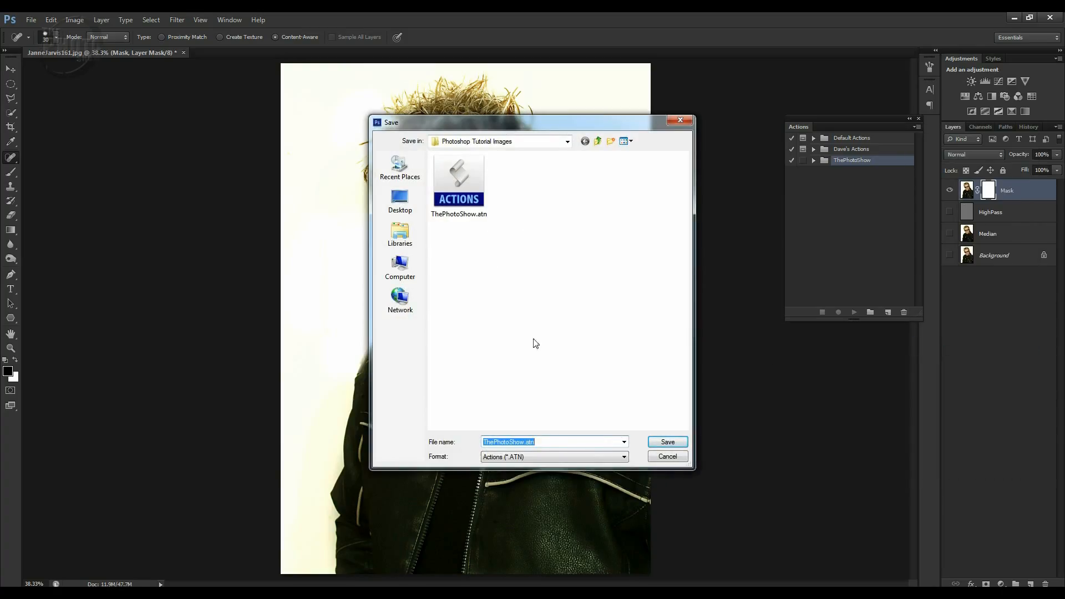
pyautogui.click(541, 442)
pyautogui.moveTo(541, 442); pyautogui.dragTo(525, 442)
pyautogui.write('2')
pyautogui.click(663, 443)
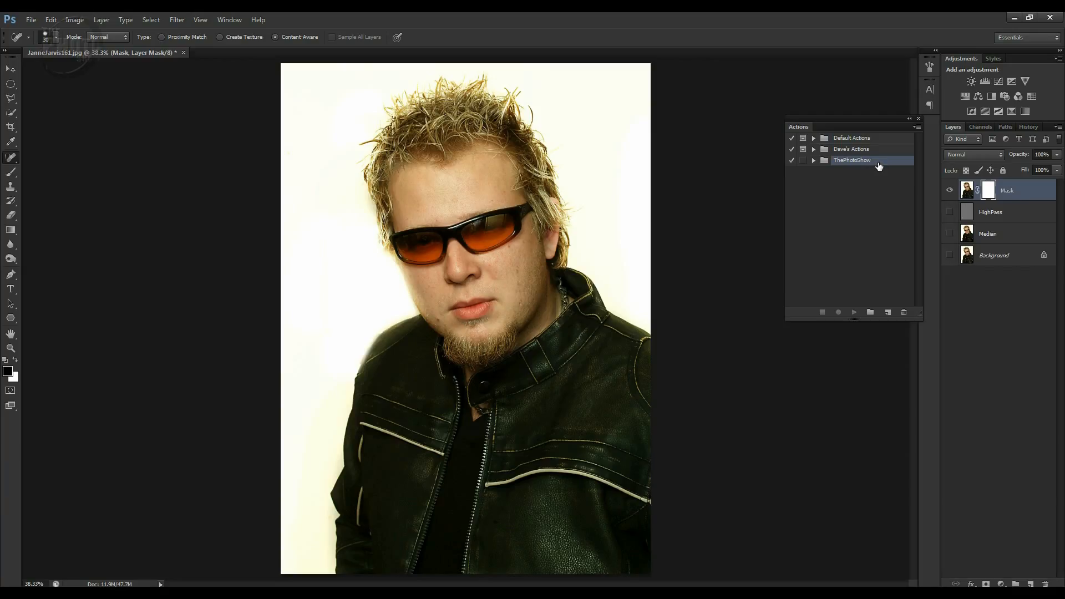
# - Delete the ThePhotoShow action set and load it back from the ThePhotoShow2.atn file
pyautogui.moveTo(878, 165); pyautogui.dragTo(904, 312)
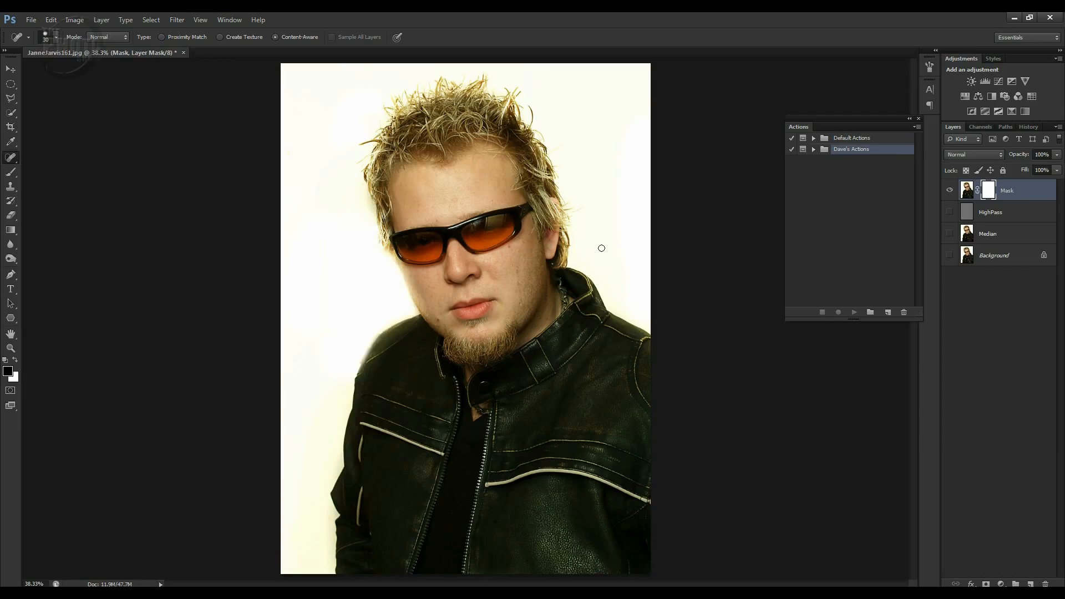
pyautogui.click(916, 127)
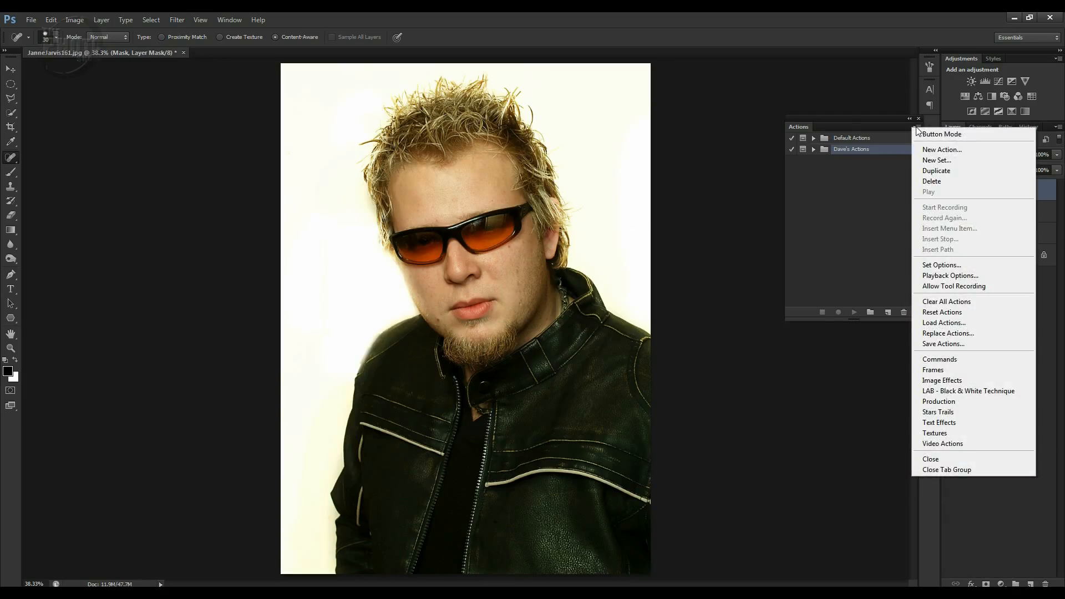
pyautogui.click(933, 323)
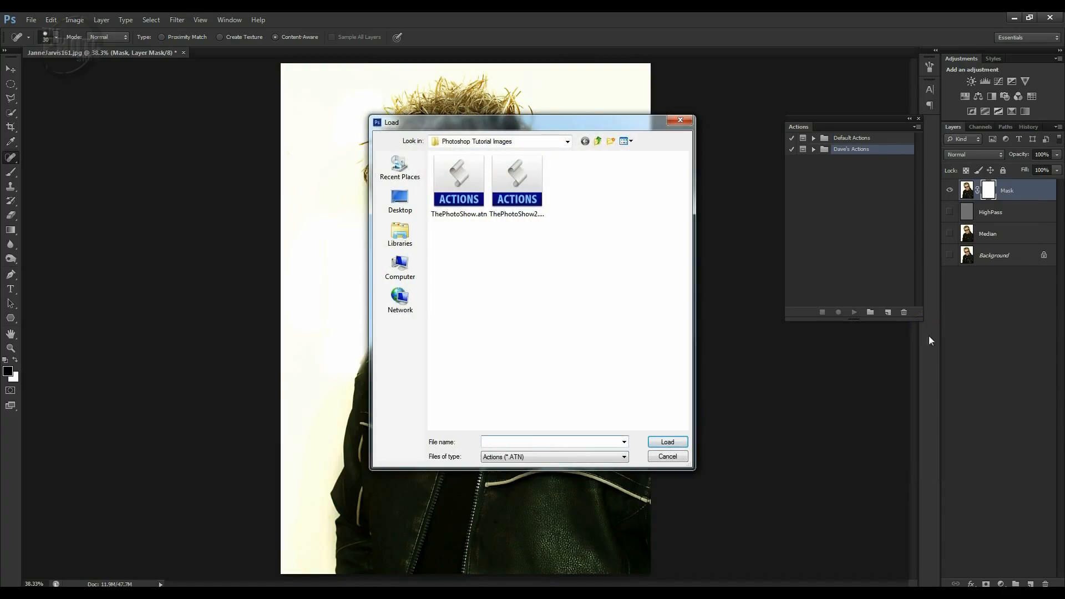
pyautogui.click(521, 193)
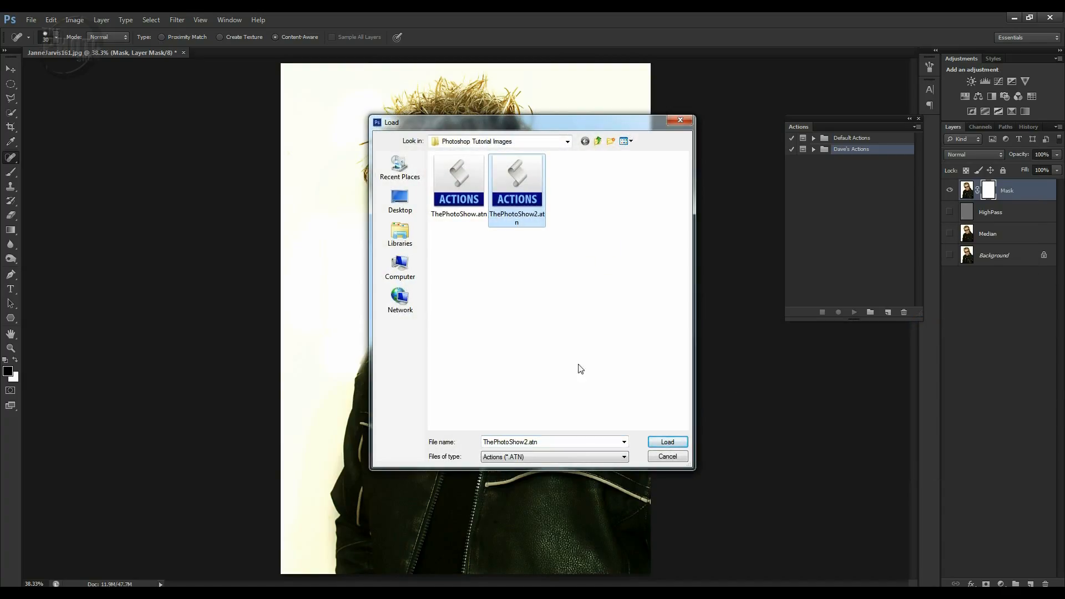
pyautogui.click(673, 444)
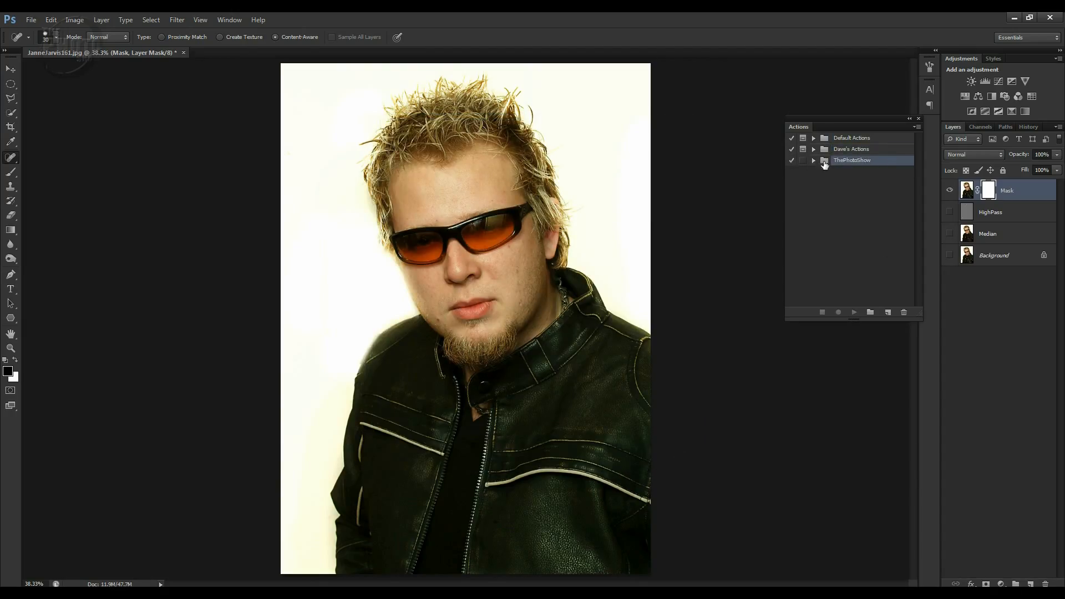
# - Expand the reloaded ThePhotoShow set and check the recorded commands of its Resize 800 upright, High Pass Sharpen and Skin Soften actions
pyautogui.click(812, 161)
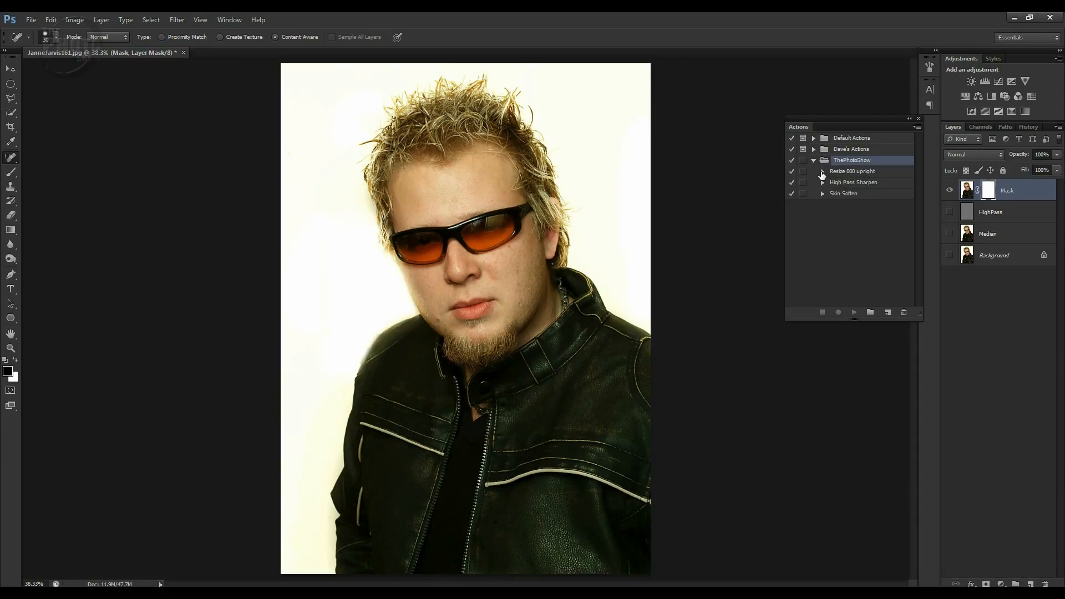
pyautogui.click(821, 172)
pyautogui.click(822, 172)
pyautogui.click(822, 182)
pyautogui.click(822, 182)
pyautogui.click(822, 194)
pyautogui.click(823, 195)
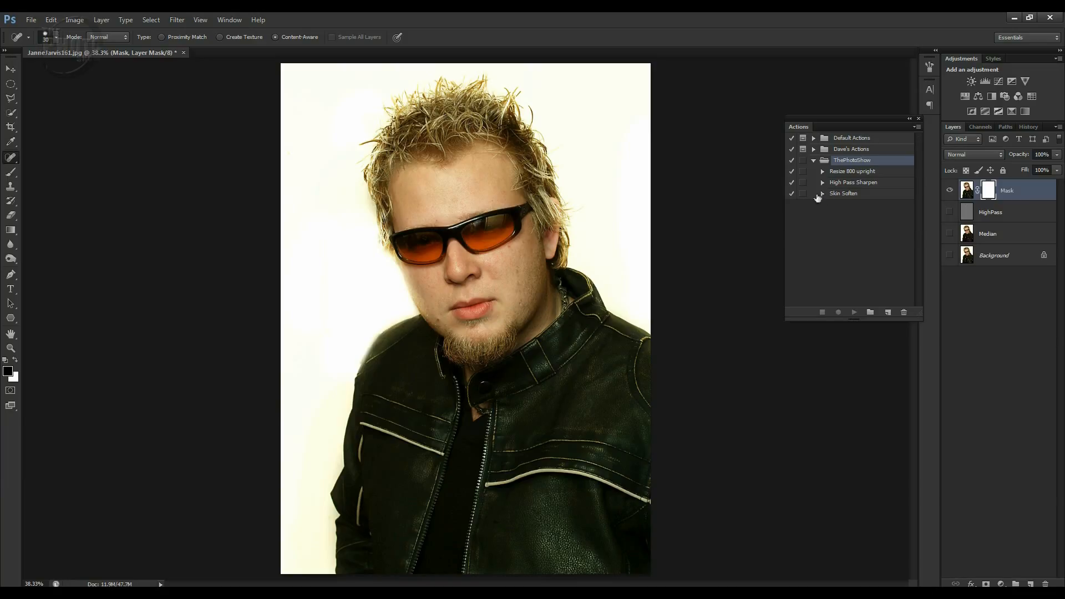